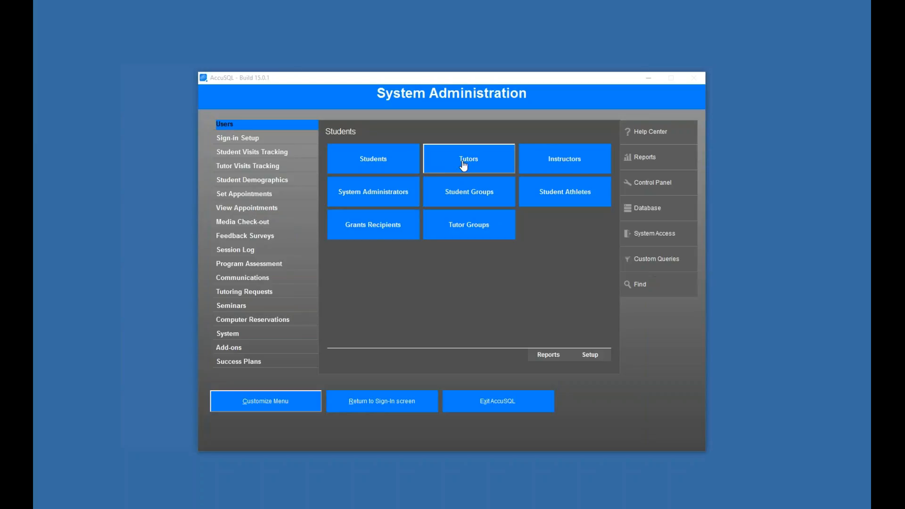
# Step: Under Tutor Visits Tracking, review the Work and Volunteer Work task categories, including Regular Hours
pyautogui.click(275, 169)
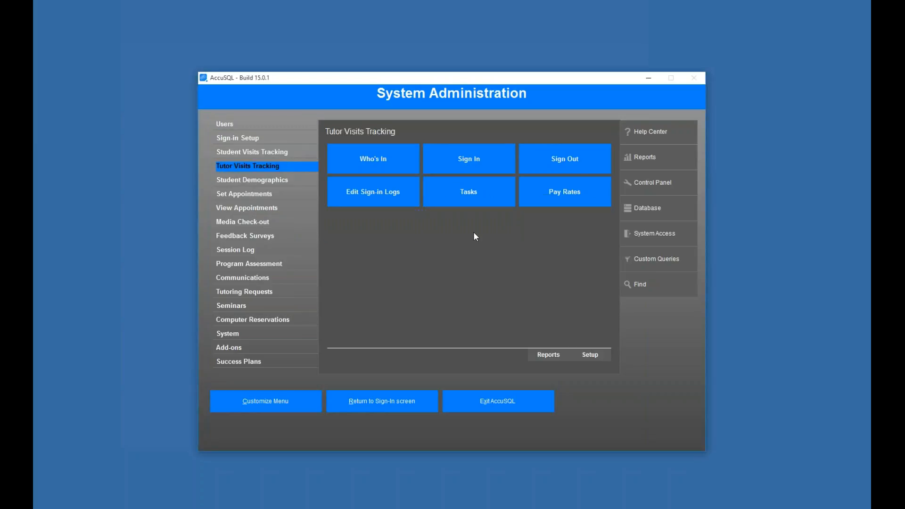
pyautogui.click(473, 198)
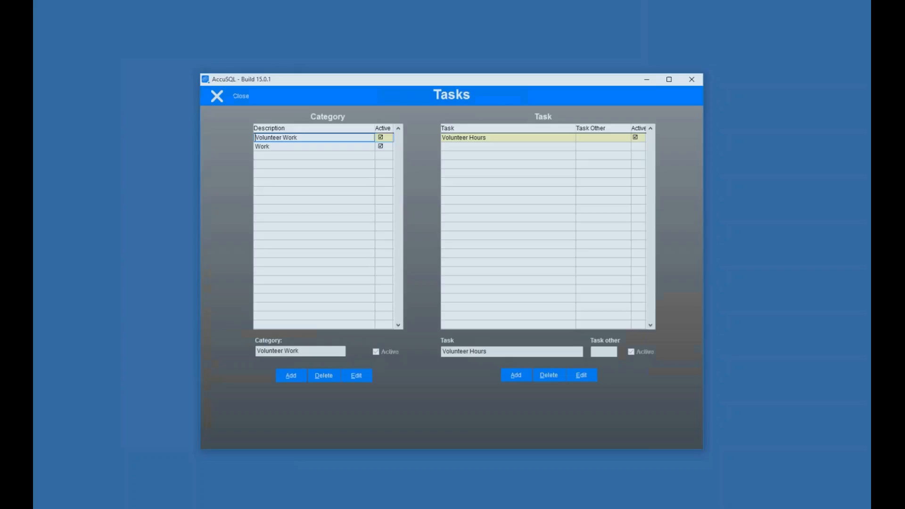
pyautogui.click(327, 145)
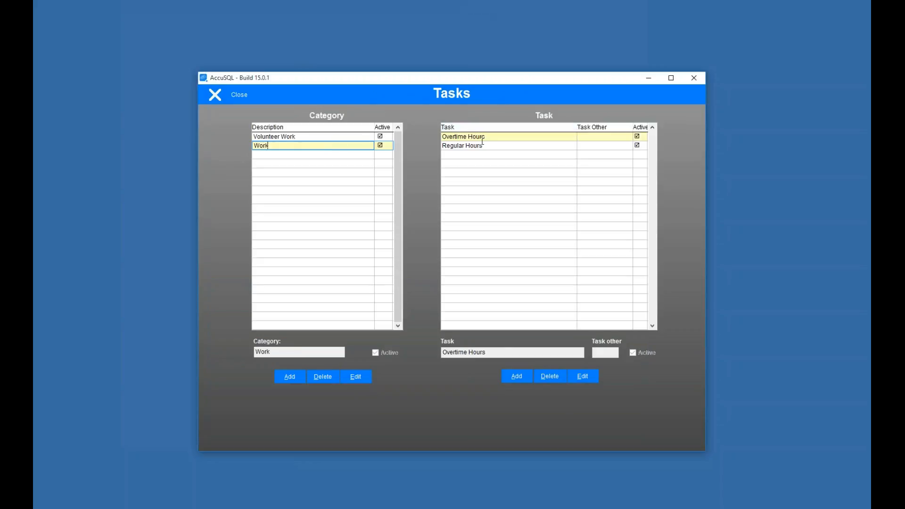
pyautogui.click(321, 136)
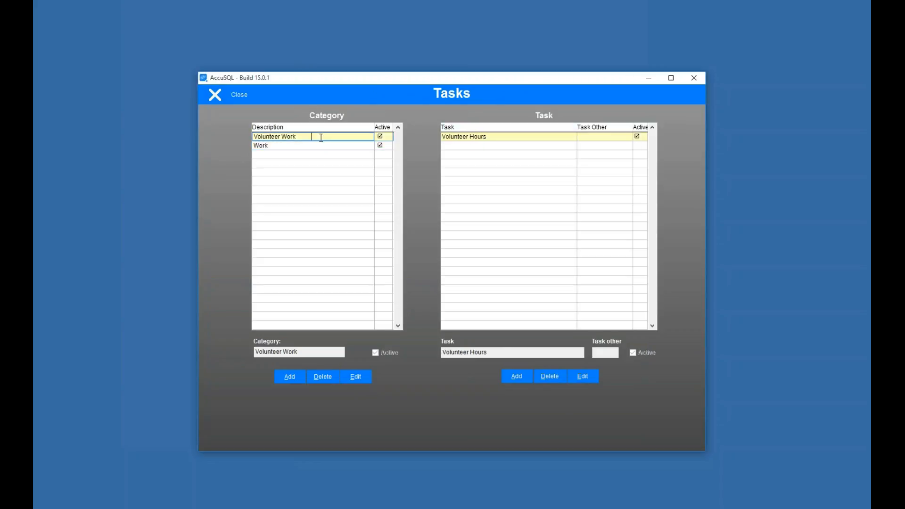
pyautogui.click(337, 146)
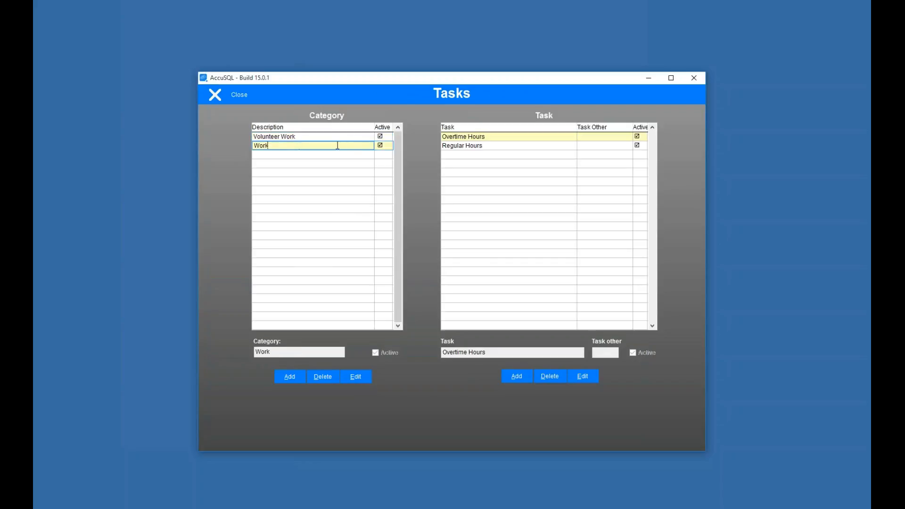
pyautogui.click(462, 146)
pyautogui.click(331, 138)
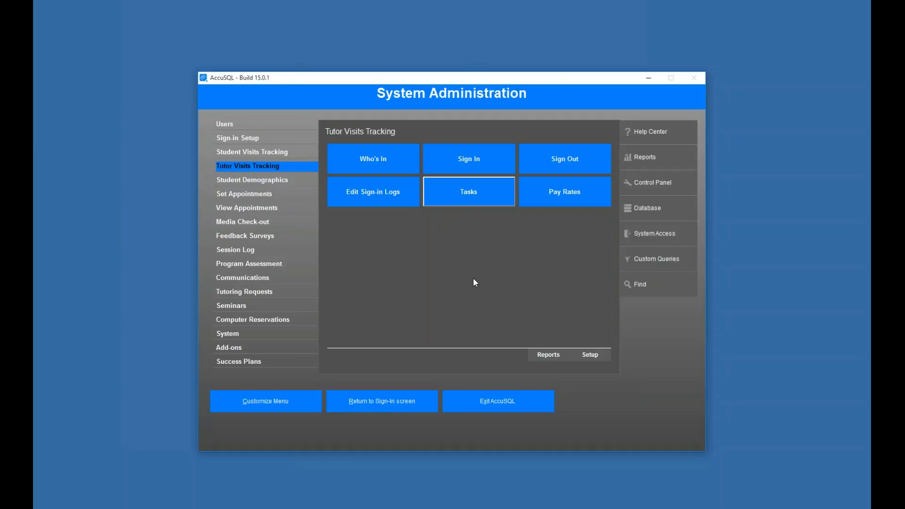
pyautogui.click(591, 357)
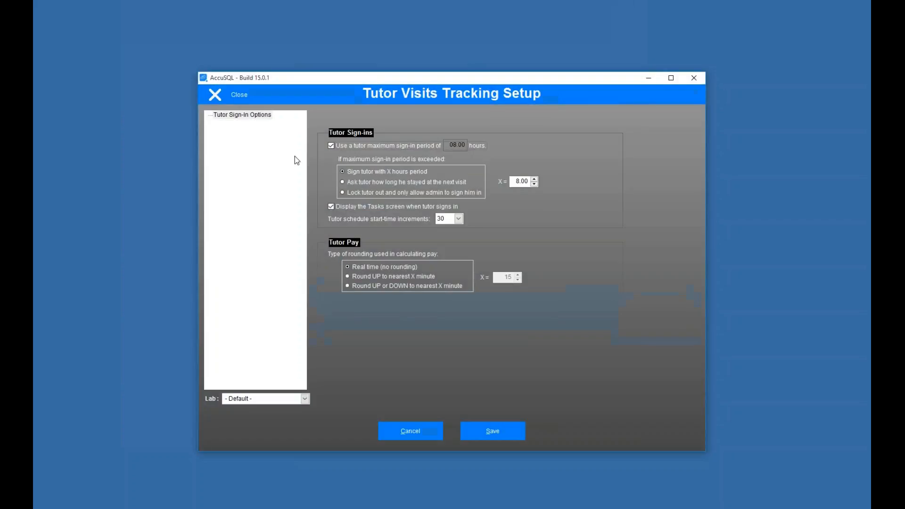
pyautogui.click(236, 116)
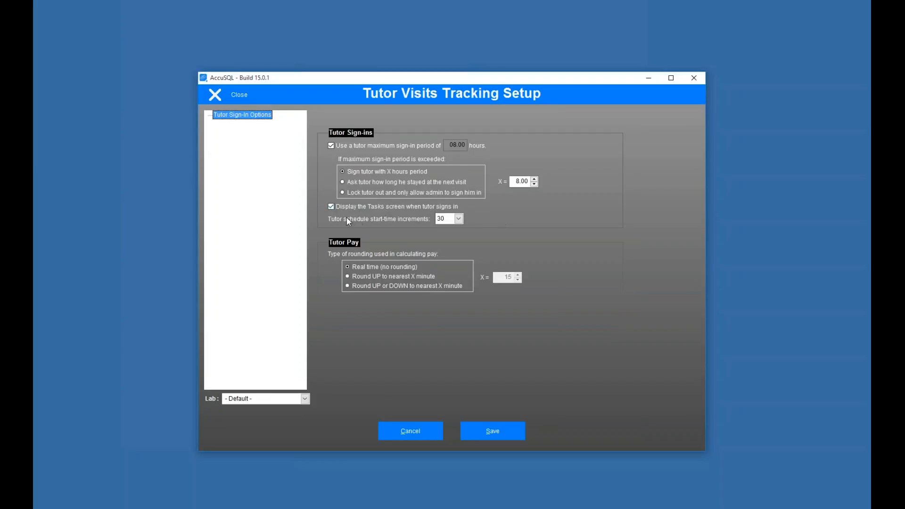
pyautogui.click(331, 207)
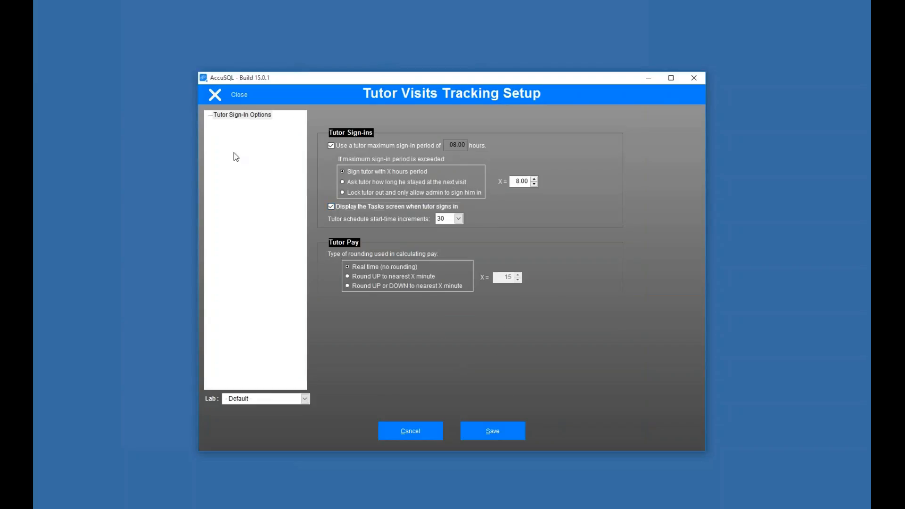
pyautogui.click(233, 96)
# Step: Compare Pro Tutor and Peer Tutor pay rates; Peer Tutor shows 75% no-show and $10.00–$12.00
pyautogui.click(539, 198)
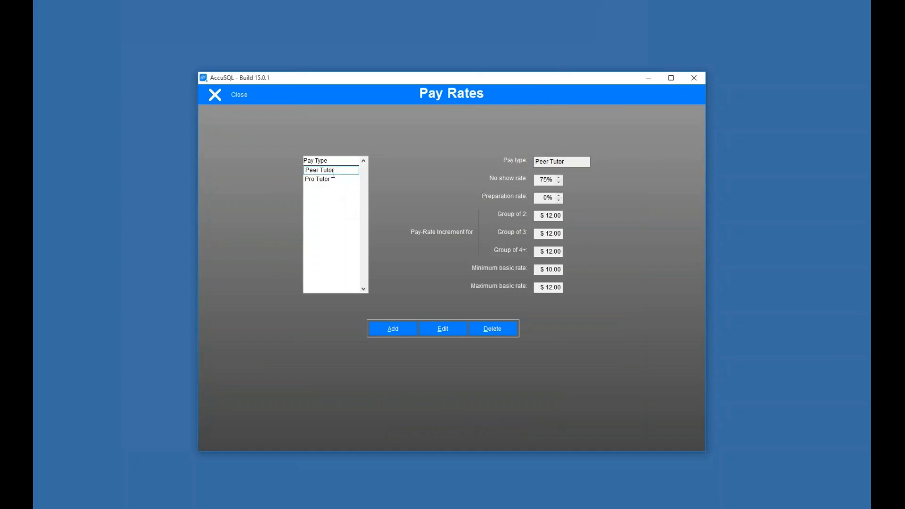
pyautogui.click(332, 179)
pyautogui.click(343, 171)
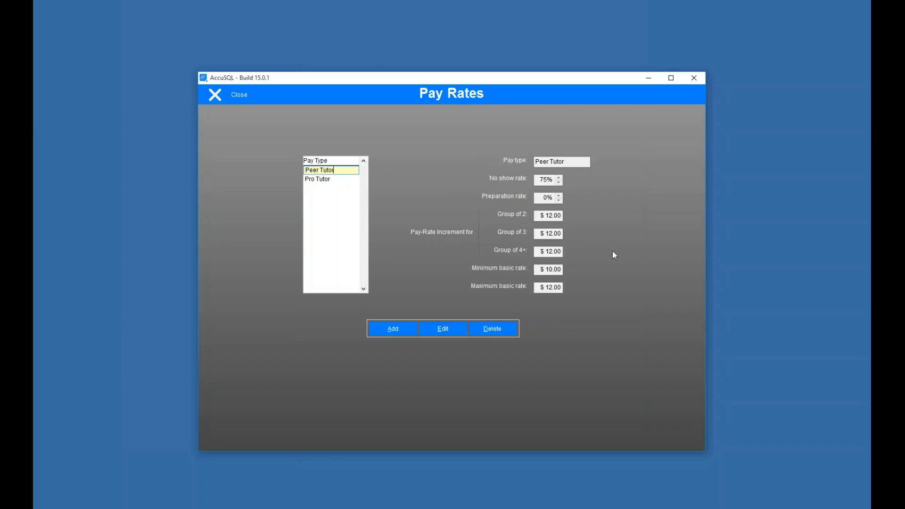
pyautogui.click(336, 179)
pyautogui.click(337, 171)
# Step: Add a new tutor under Users > Tutors with an ID, first and last name, and save it
pyautogui.click(239, 95)
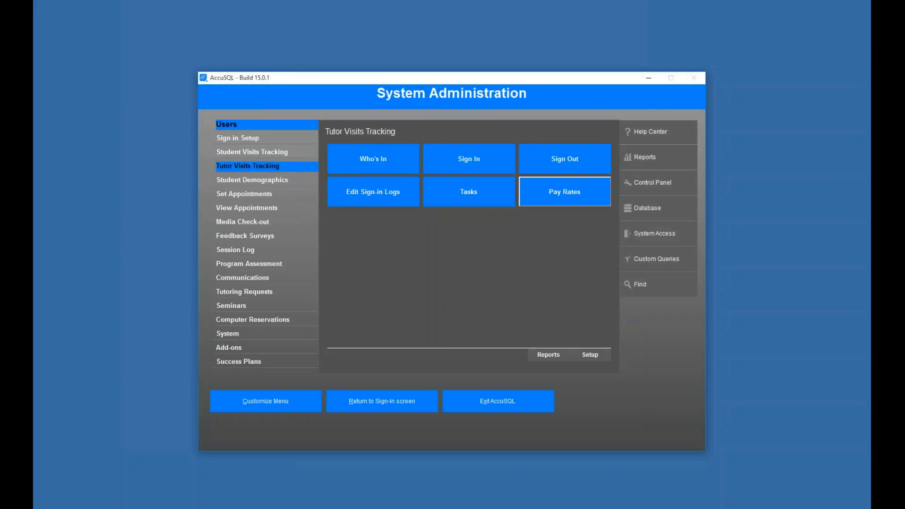
pyautogui.click(226, 124)
pyautogui.click(450, 158)
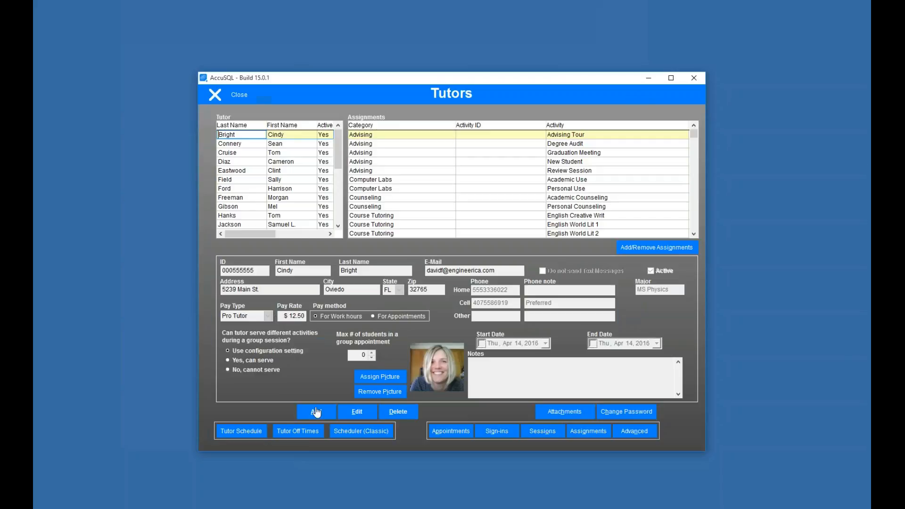
pyautogui.click(314, 410)
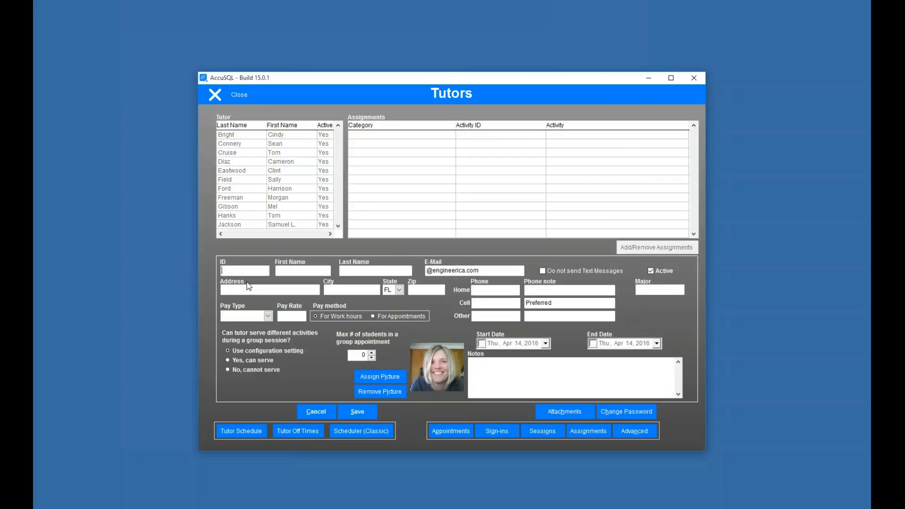
pyautogui.press('Tab')
pyautogui.press('Tab')
pyautogui.click(358, 413)
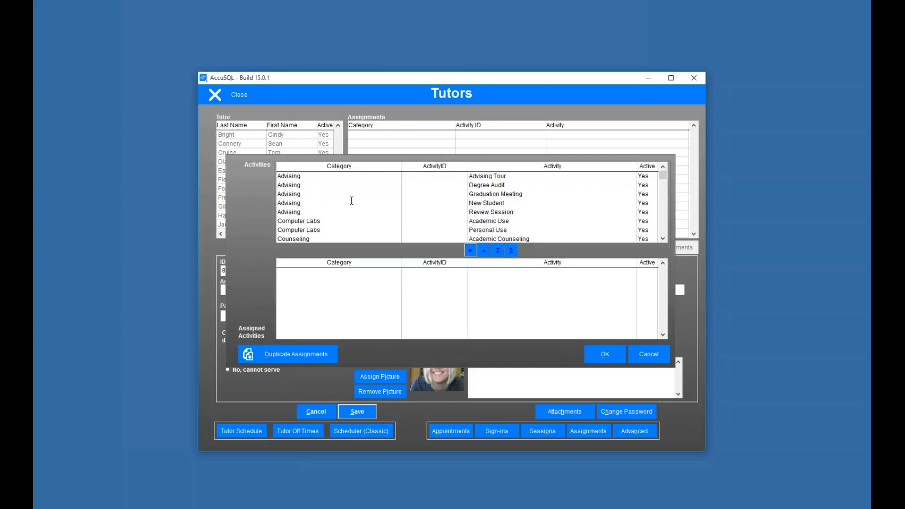
# Step: Dismiss the activity assignments without assigning any and close the Tutors records
pyautogui.moveTo(662, 176); pyautogui.dragTo(662, 231)
pyautogui.scroll(3, 358, 184)
pyautogui.scroll(3, 358, 184)
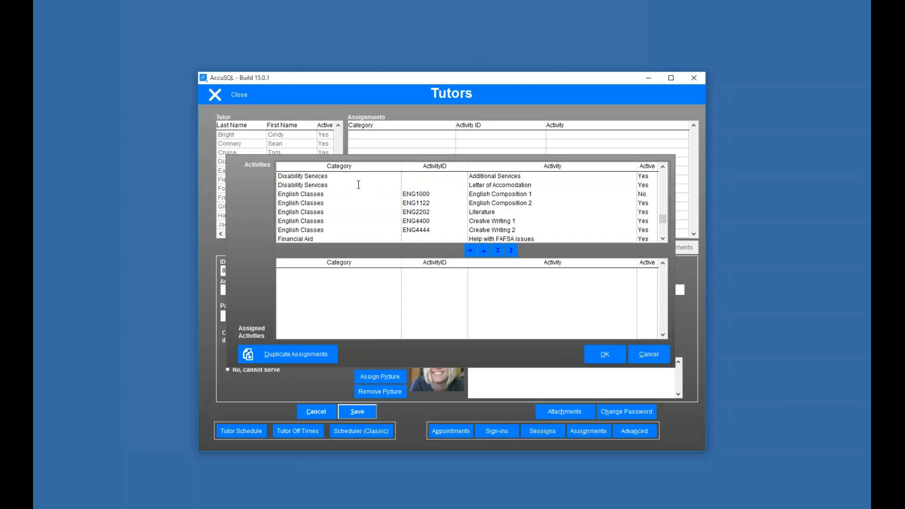
pyautogui.click(648, 356)
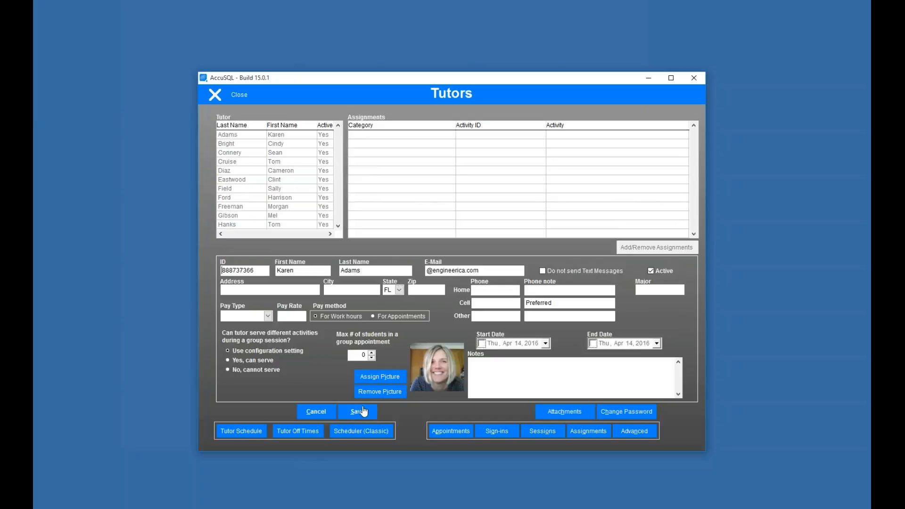
pyautogui.click(227, 96)
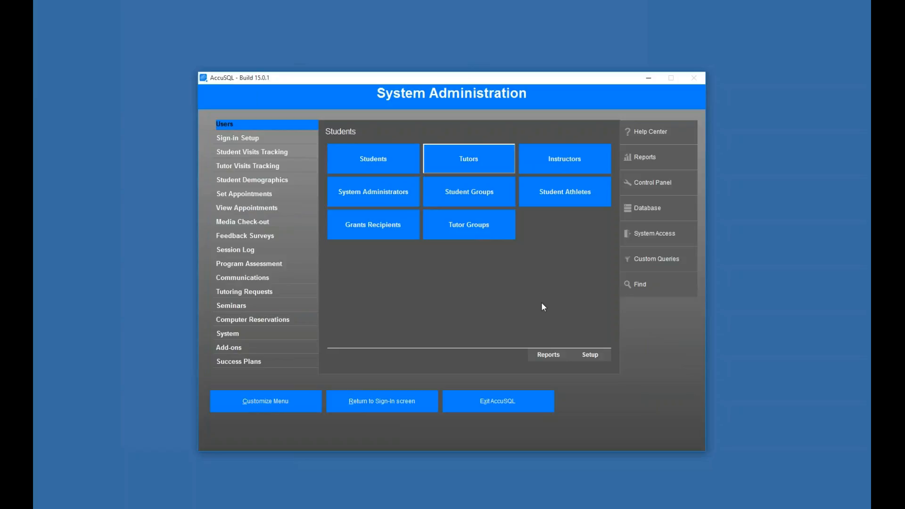
# Step: Edit the new tutor's record and set the Pay Type to Pro Tutor
pyautogui.click(466, 166)
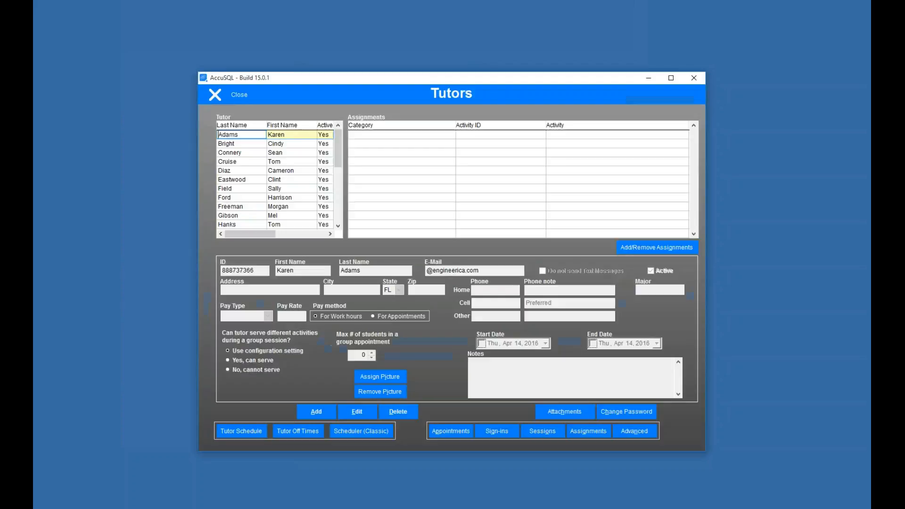
pyautogui.click(356, 412)
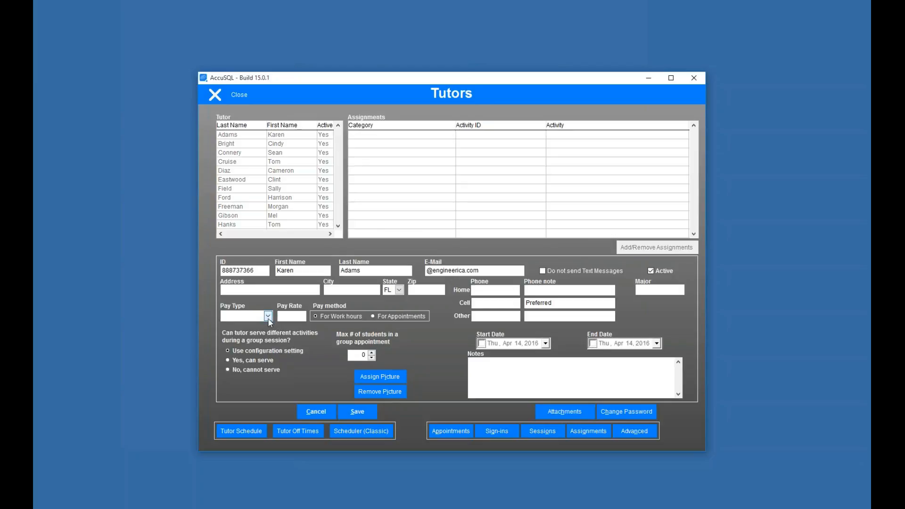
pyautogui.click(268, 318)
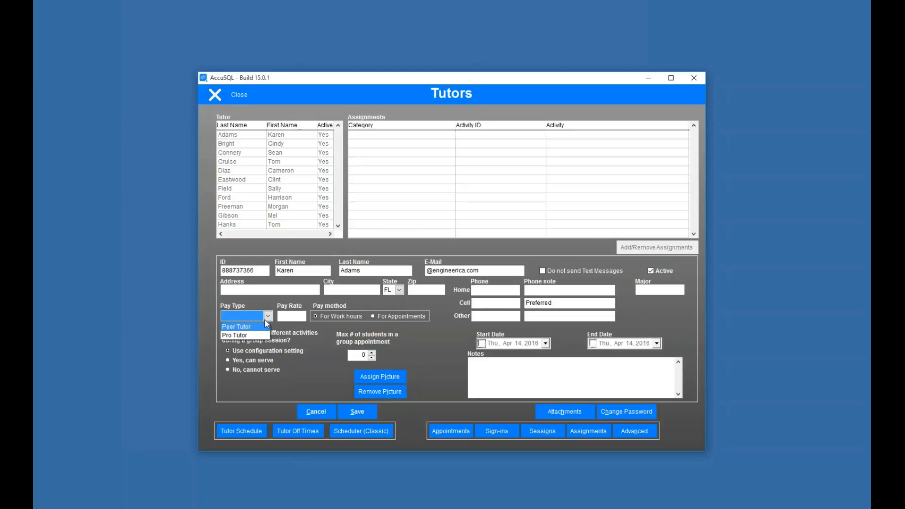
pyautogui.click(254, 336)
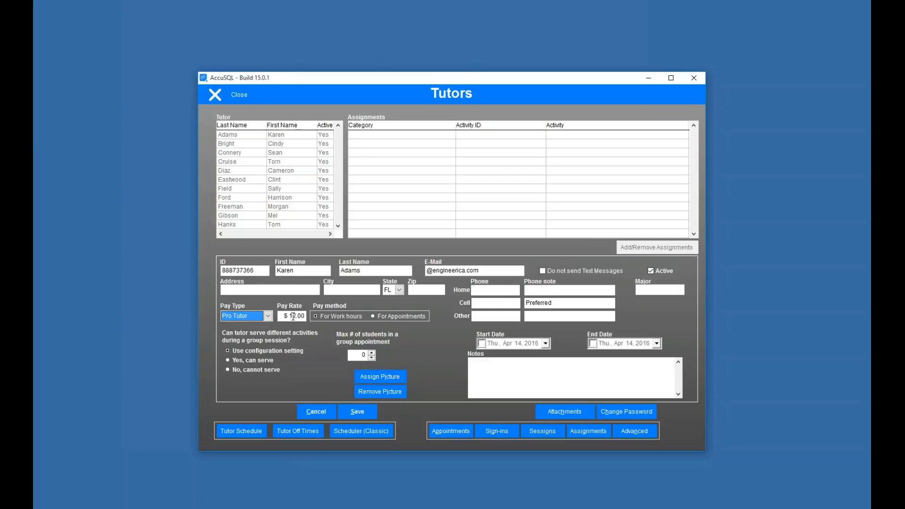
# Step: Enter a $14.00 pay rate, dismissing the allowed-rate range warning
pyautogui.click(292, 316)
pyautogui.write('4')
pyautogui.press('Tab')
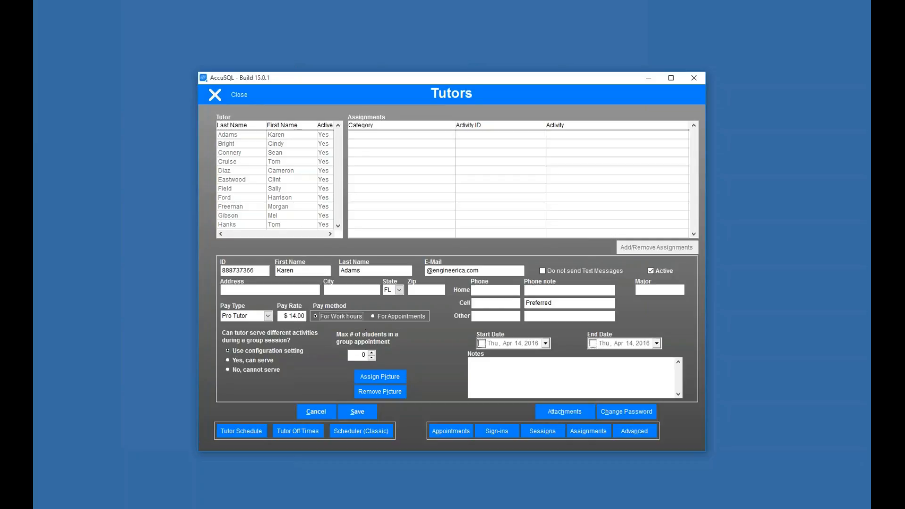
pyautogui.click(289, 315)
pyautogui.write('77')
pyautogui.press('Tab')
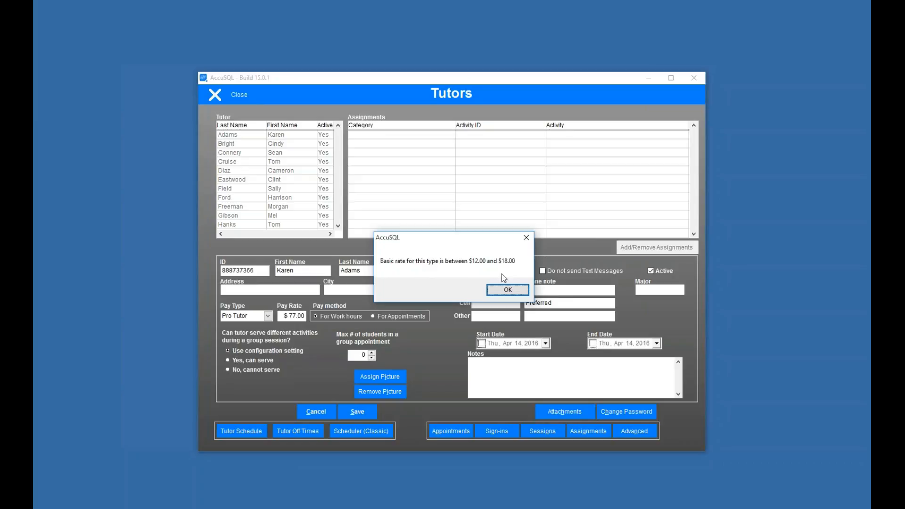
pyautogui.click(502, 289)
pyautogui.write('4')
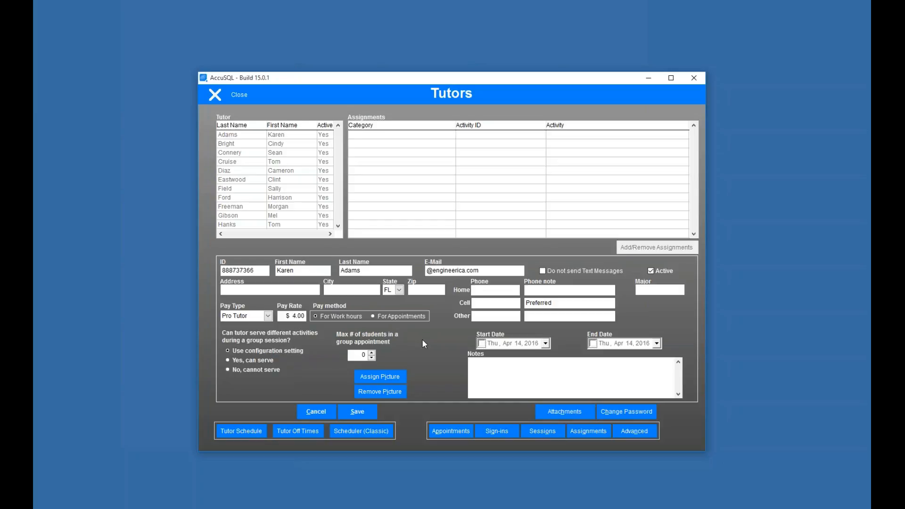
# Step: Save the tutor record as Pro Tutor at $14.00 and close the Tutors screen
pyautogui.write('1')
pyautogui.click(358, 414)
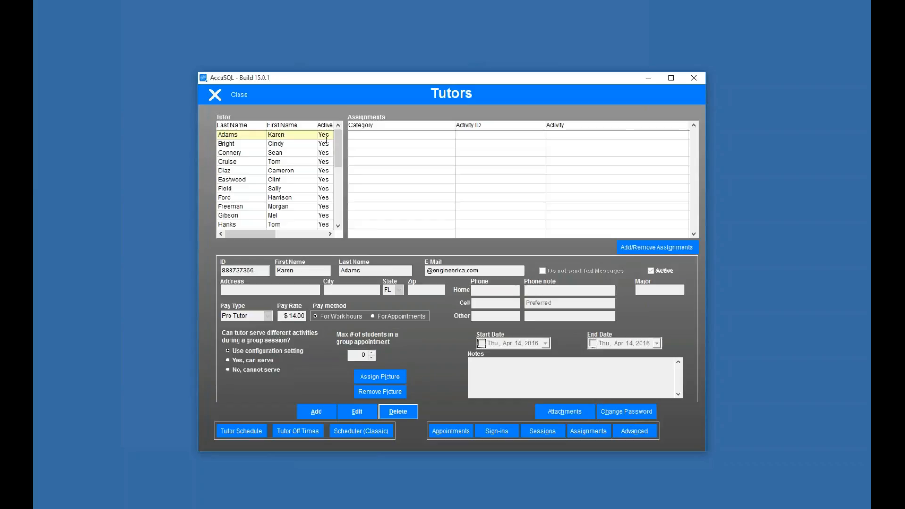
pyautogui.moveTo(340, 153); pyautogui.dragTo(422, 329)
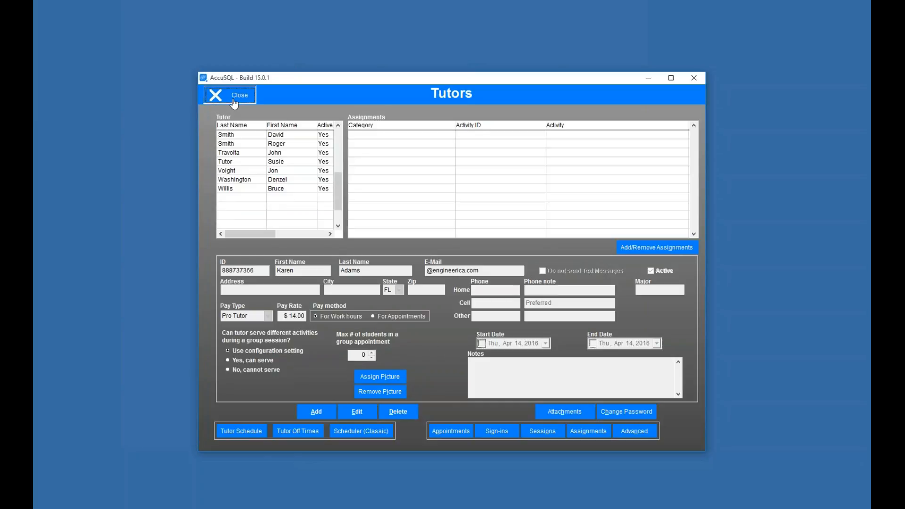
pyautogui.click(234, 101)
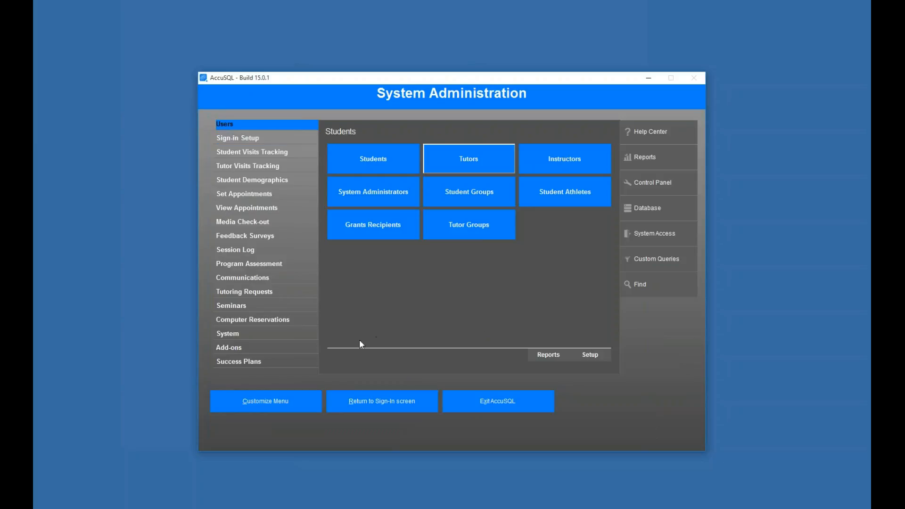
# Step: Turn off 'Show [Tutor Pad] button' in System Setup's Student and Tutor Pad Options and save
pyautogui.click(227, 333)
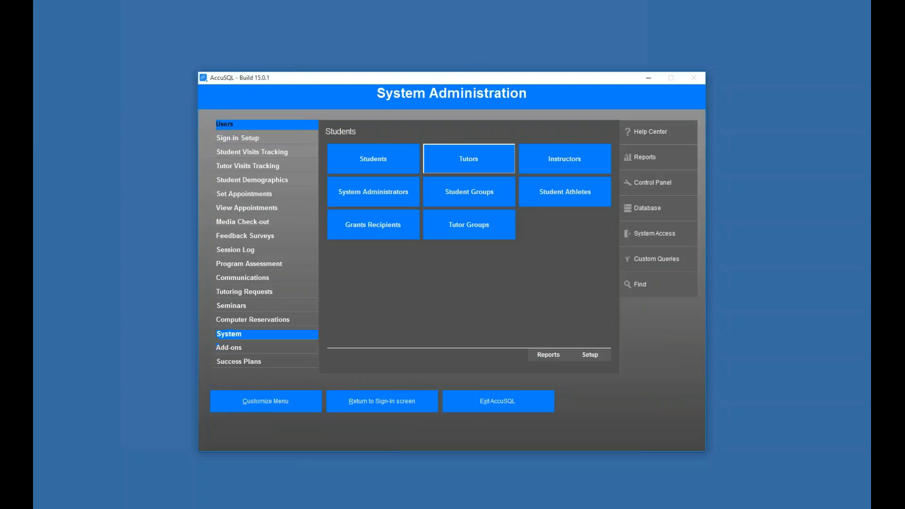
pyautogui.click(602, 356)
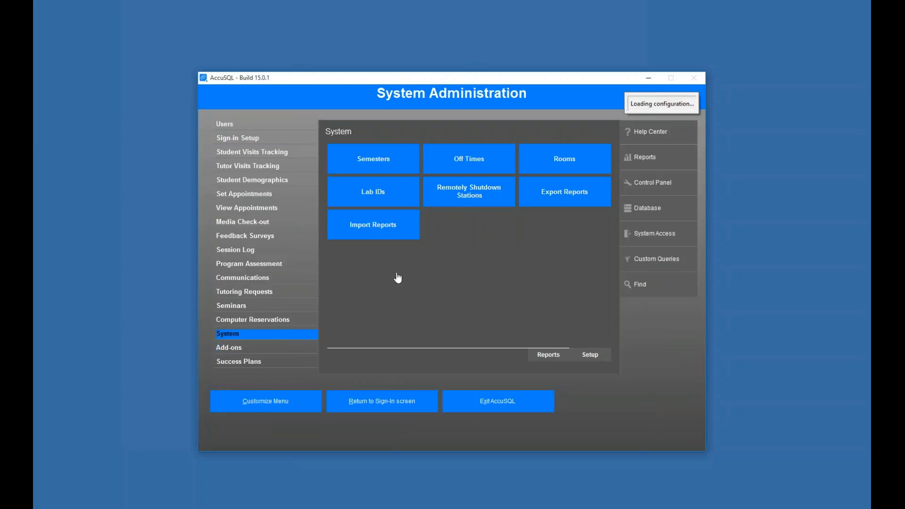
pyautogui.click(236, 133)
pyautogui.click(238, 142)
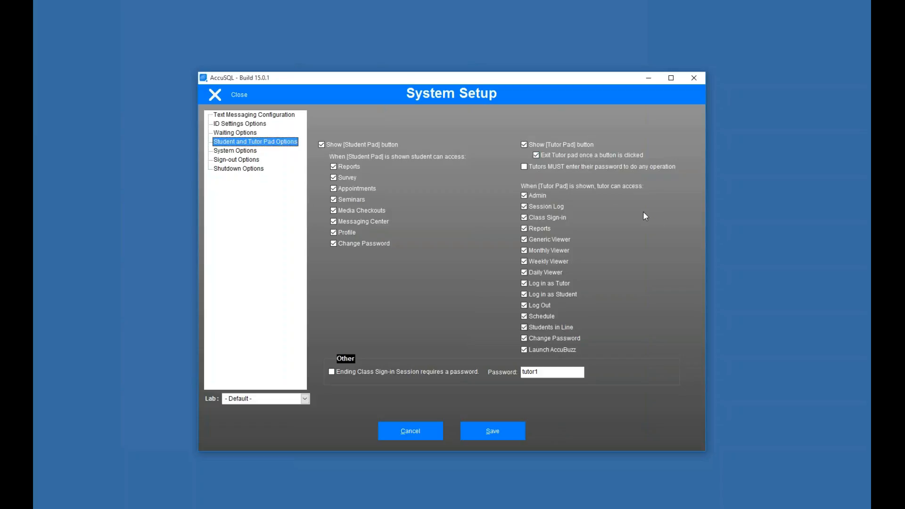
pyautogui.click(524, 144)
pyautogui.click(503, 430)
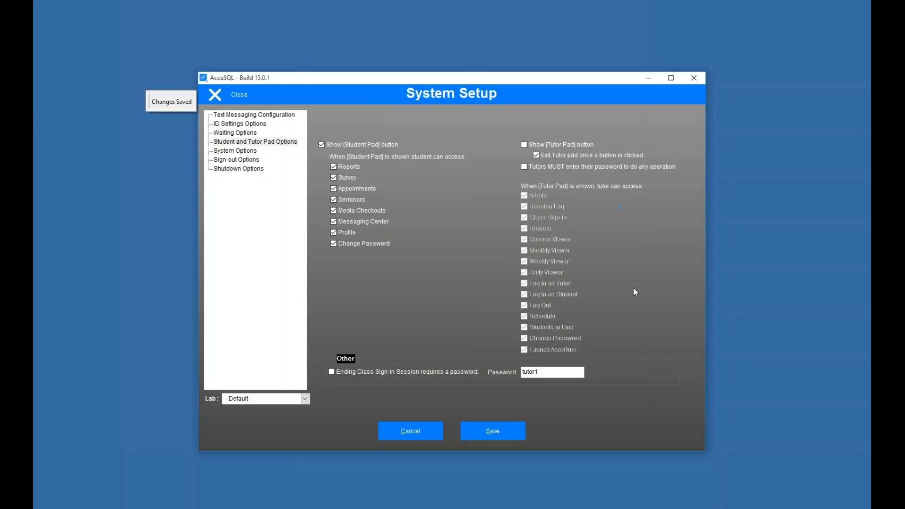
pyautogui.click(228, 100)
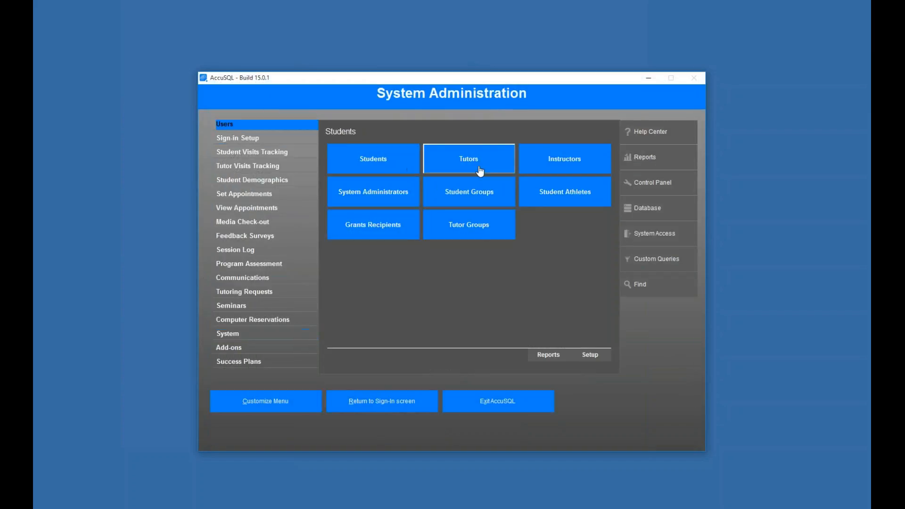
# Step: Look up the new tutor's ID in the Tutors records, then close the form
pyautogui.click(472, 161)
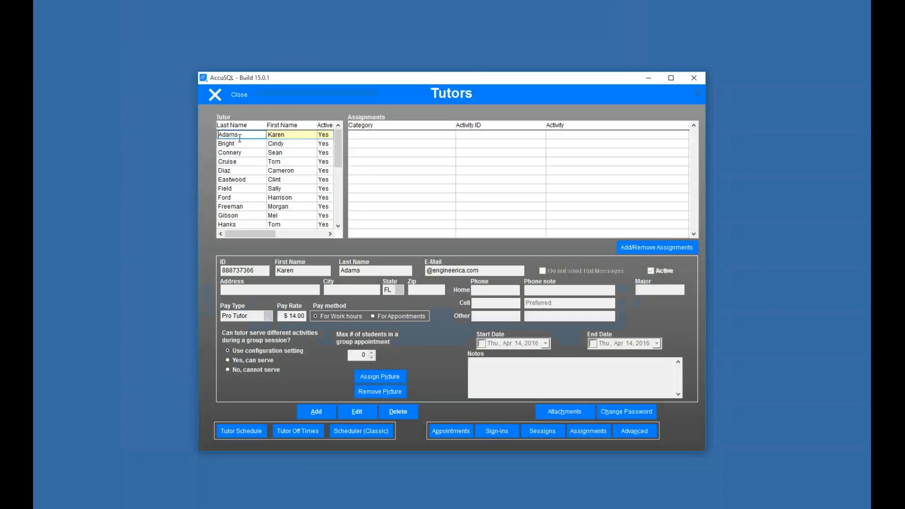
pyautogui.click(367, 410)
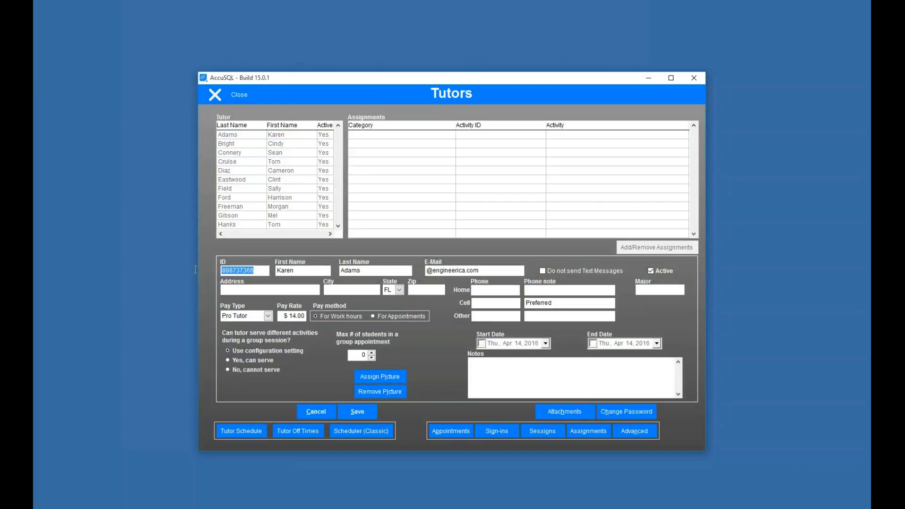
pyautogui.click(236, 95)
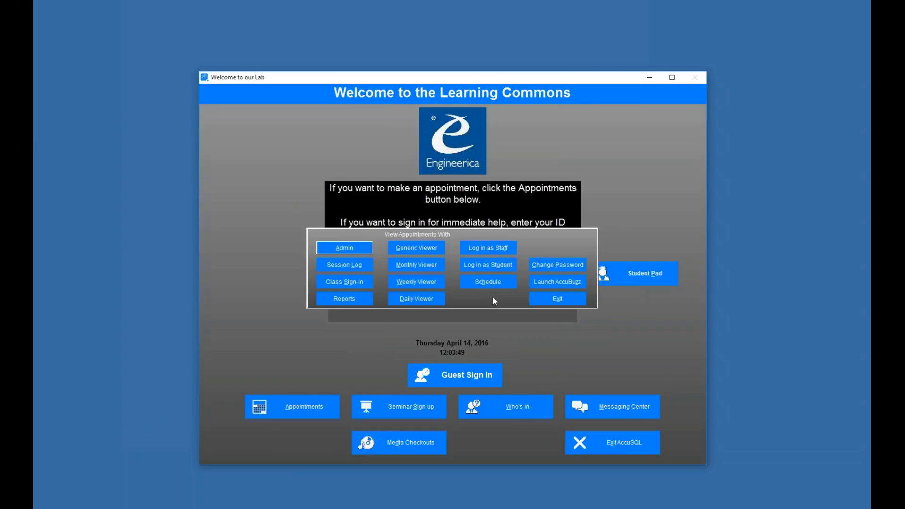
# Step: Sign the tutor in as staff under Category Work, Activity Regular Hours
pyautogui.click(486, 248)
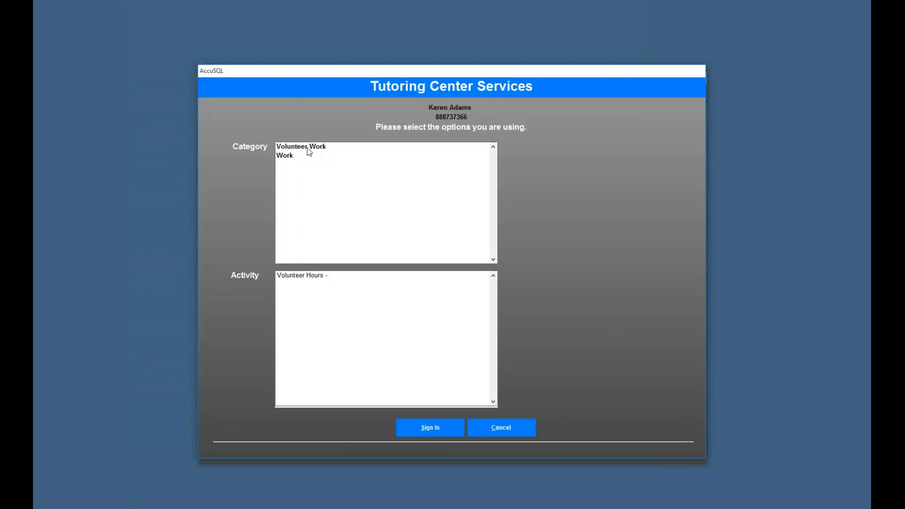
pyautogui.click(315, 149)
pyautogui.click(304, 276)
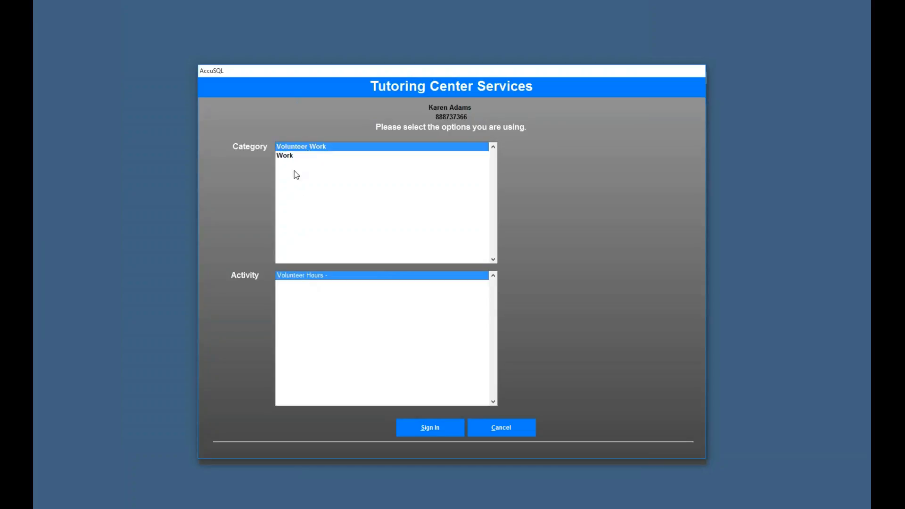
pyautogui.click(285, 155)
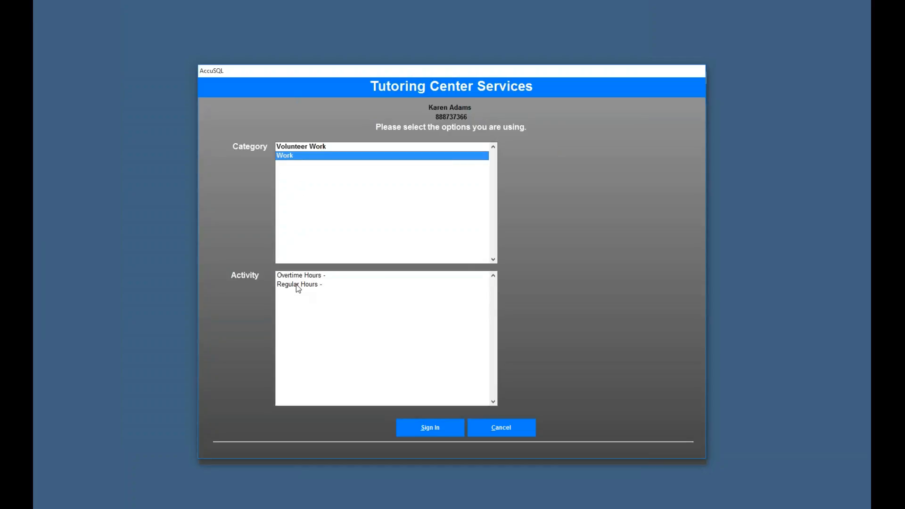
pyautogui.click(295, 284)
pyautogui.click(430, 430)
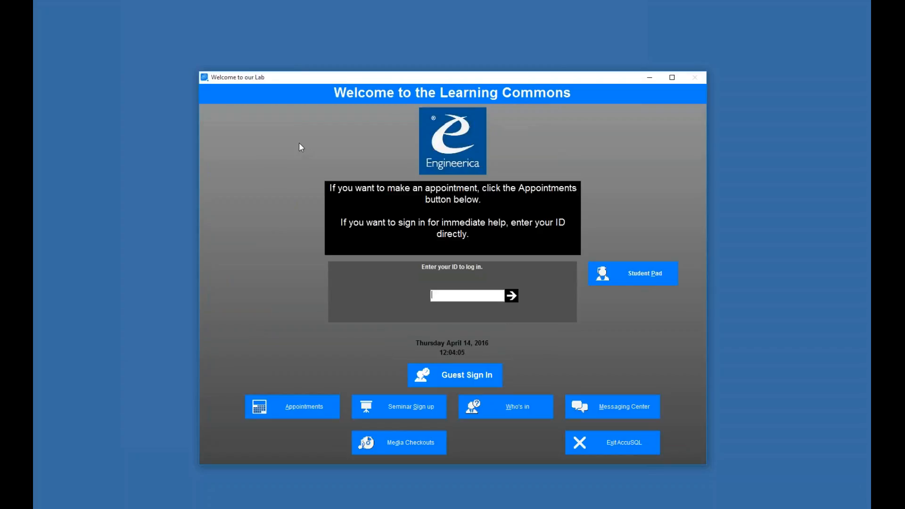
# Step: Enter a second tutor's ID and sign them in as staff under Work, Regular Hours
pyautogui.write('000444444')
pyautogui.press('Return')
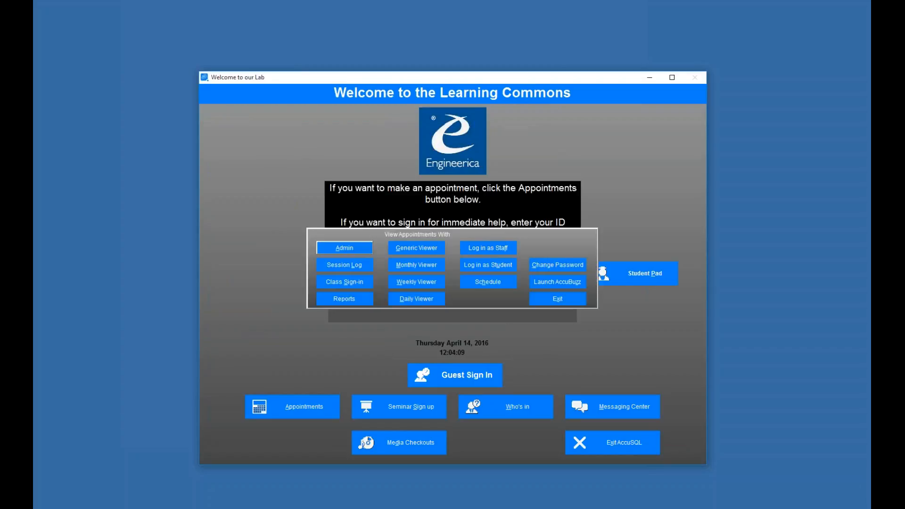
pyautogui.click(488, 252)
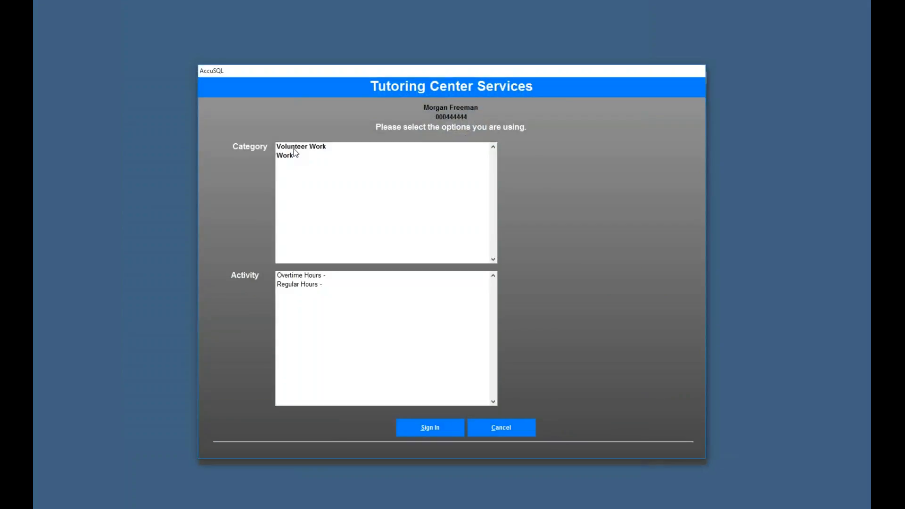
pyautogui.click(293, 148)
pyautogui.click(284, 156)
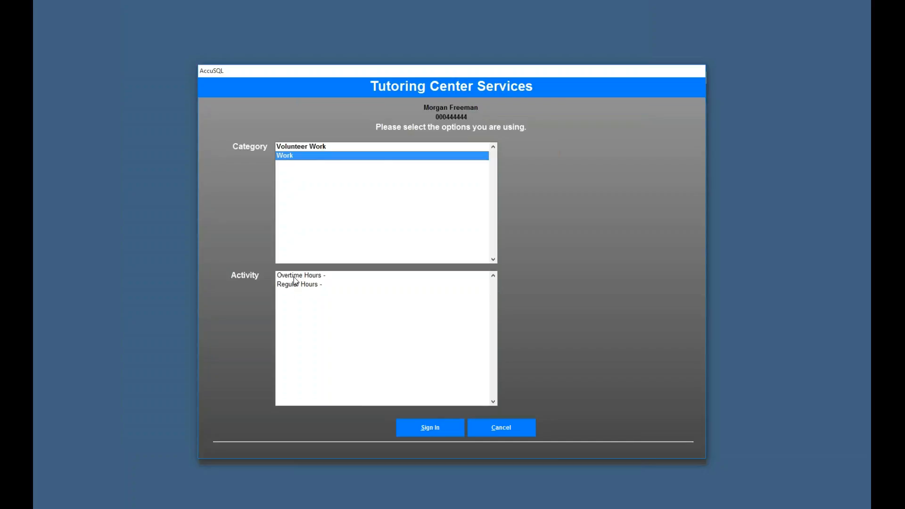
pyautogui.click(295, 284)
pyautogui.press('Return')
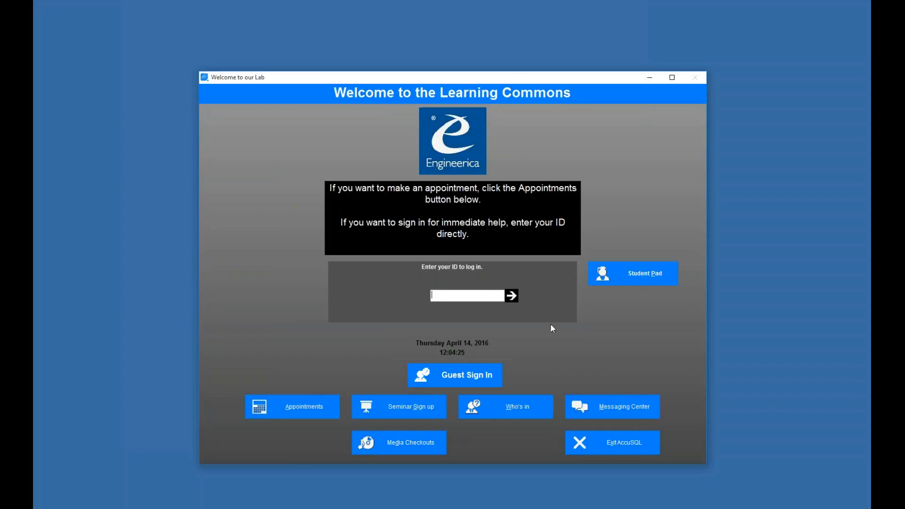
pyautogui.click(501, 409)
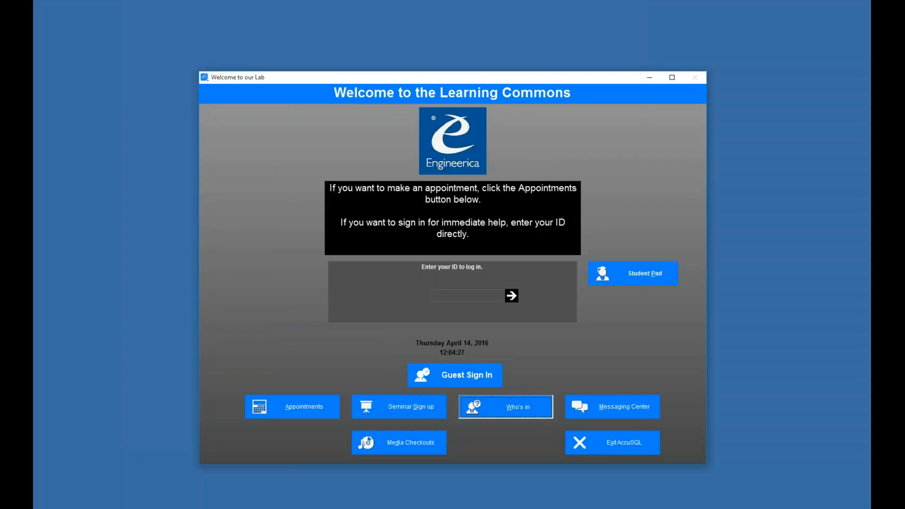
pyautogui.click(262, 107)
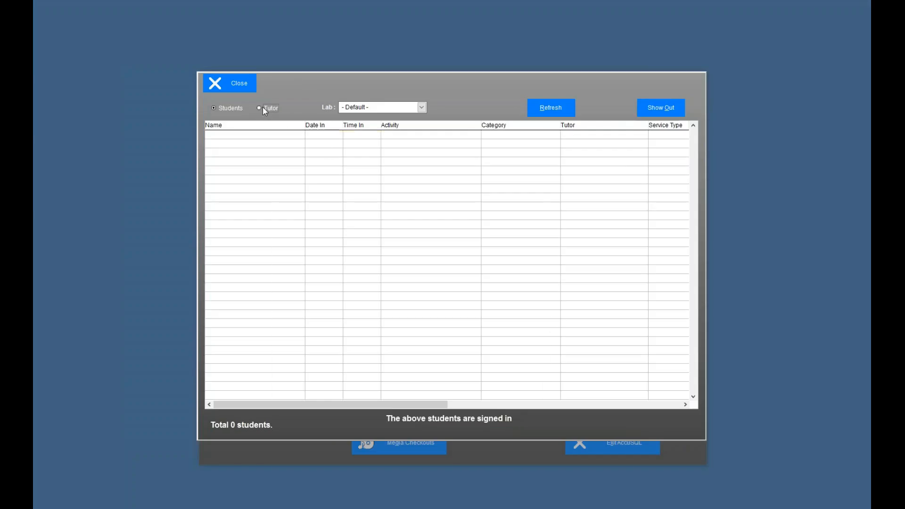
pyautogui.click(306, 135)
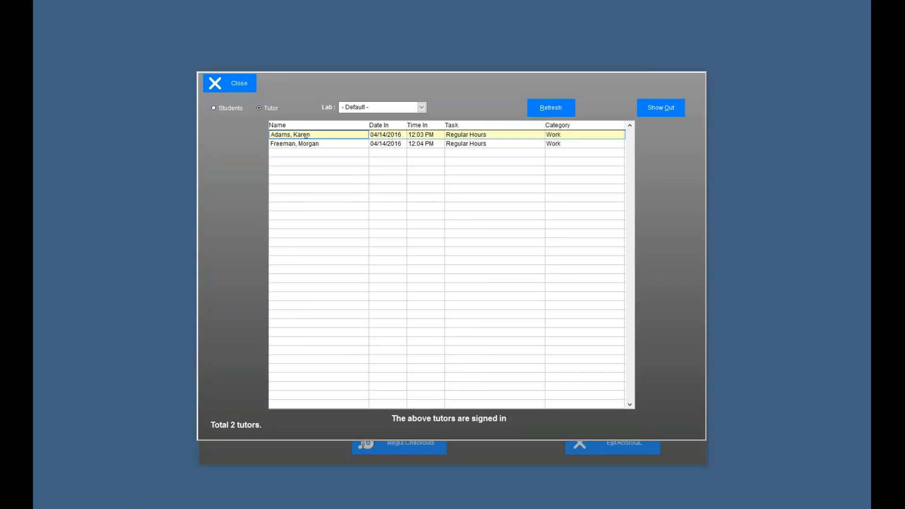
pyautogui.click(225, 112)
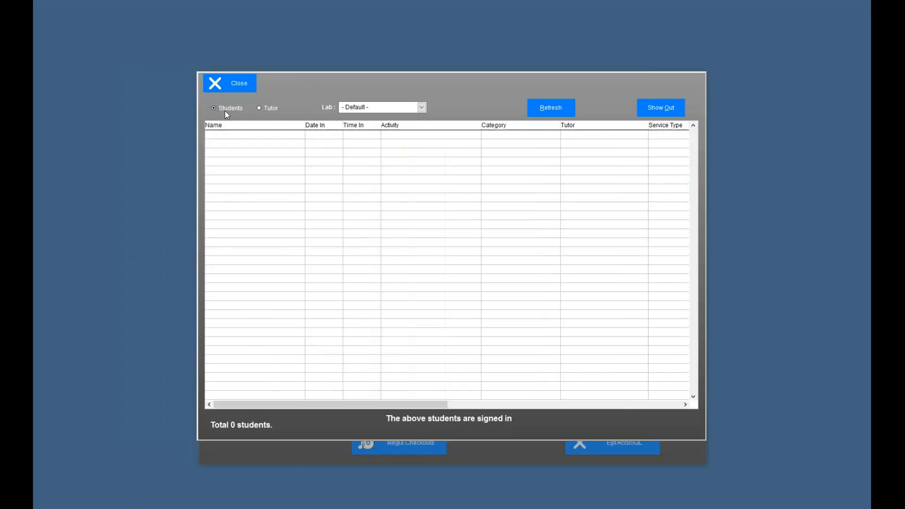
pyautogui.click(259, 109)
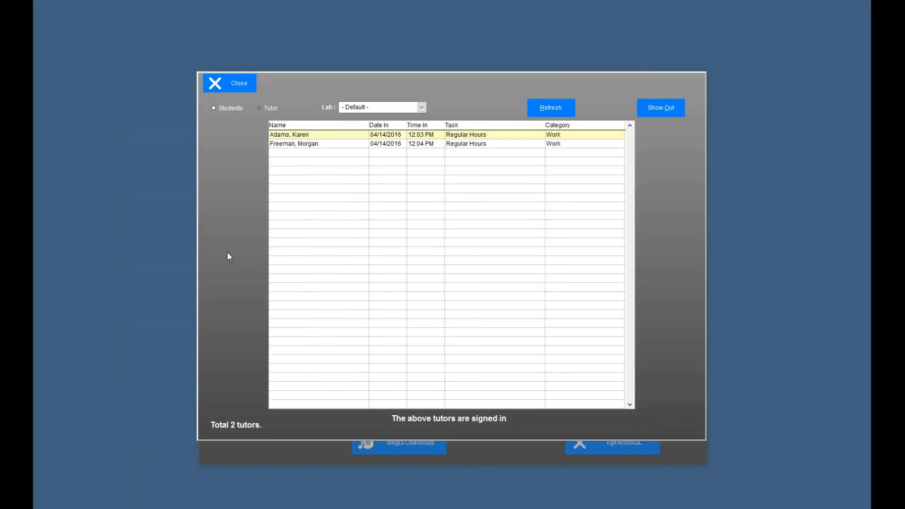
pyautogui.click(229, 84)
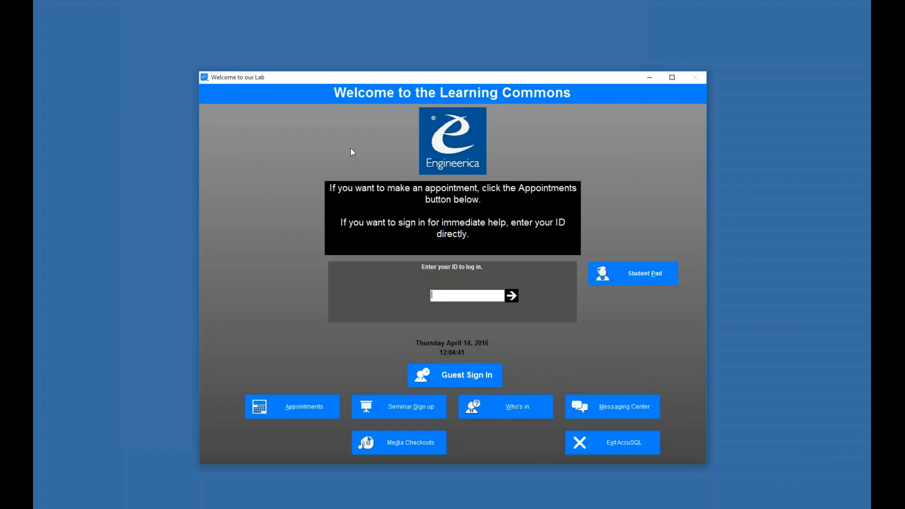
pyautogui.click(525, 411)
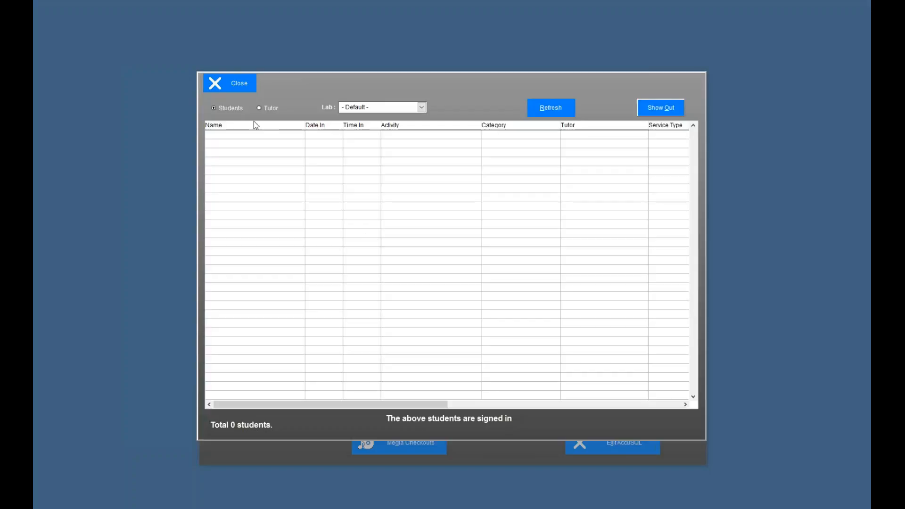
pyautogui.click(228, 84)
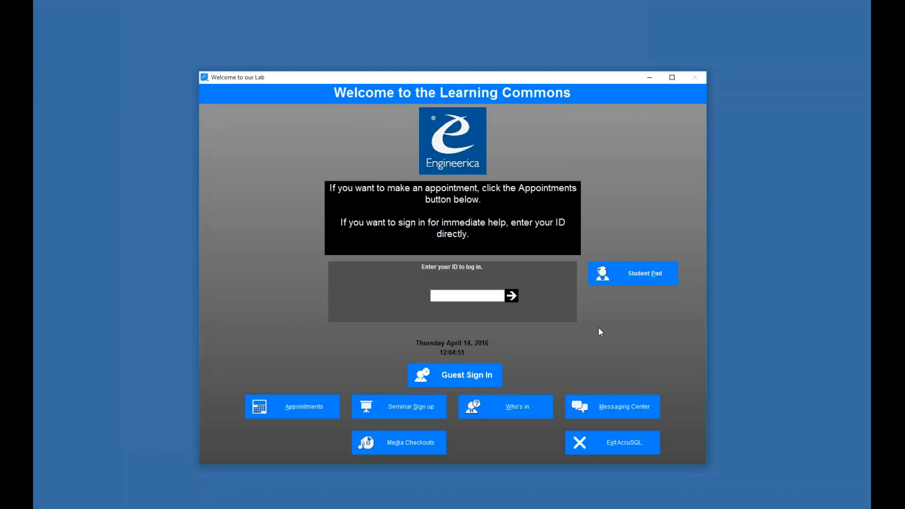
# Step: Enter the first tutor's ID and sign them out
pyautogui.write('********')
pyautogui.press('Return')
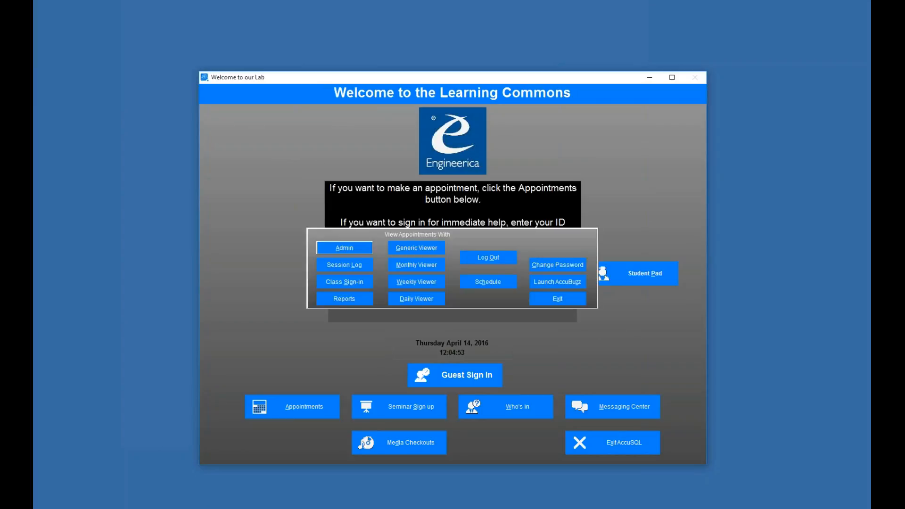
pyautogui.click(488, 257)
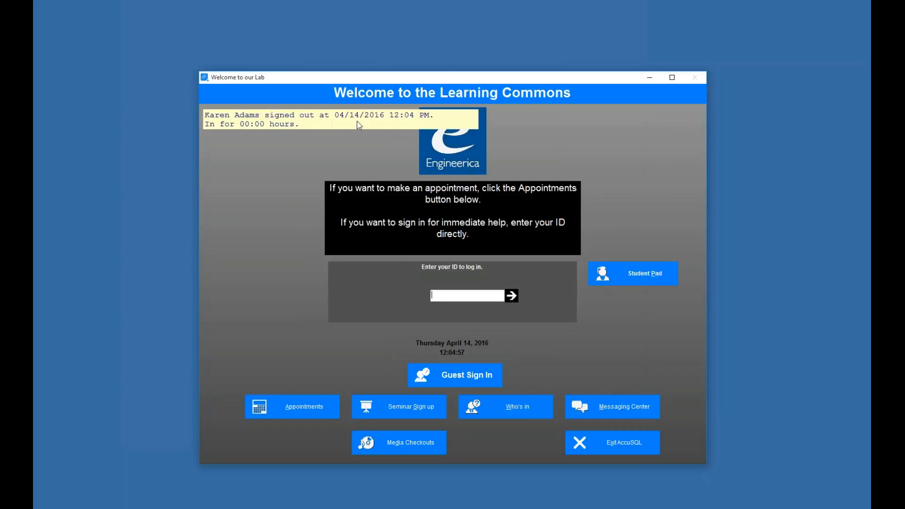
# Step: Enter the second tutor's ID to sign them out, closing the staff options popup
pyautogui.click(476, 295)
pyautogui.write('00044444')
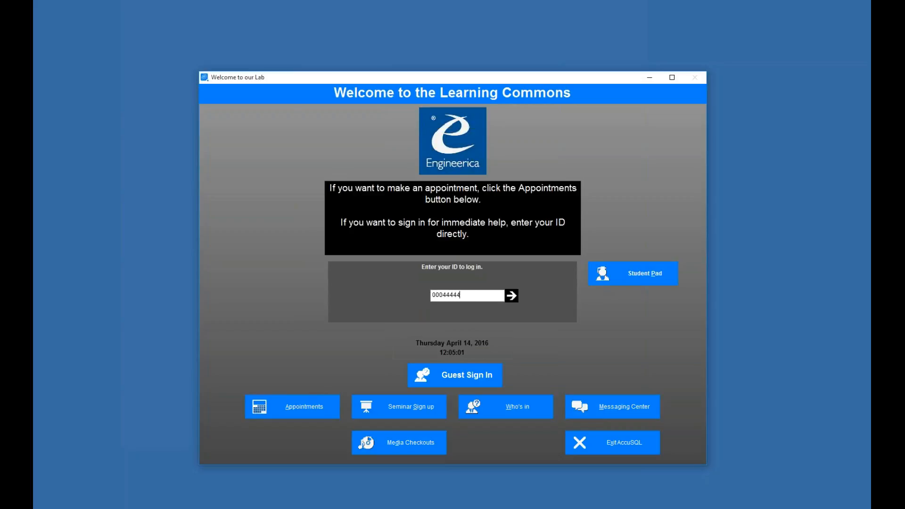
pyautogui.press('Return')
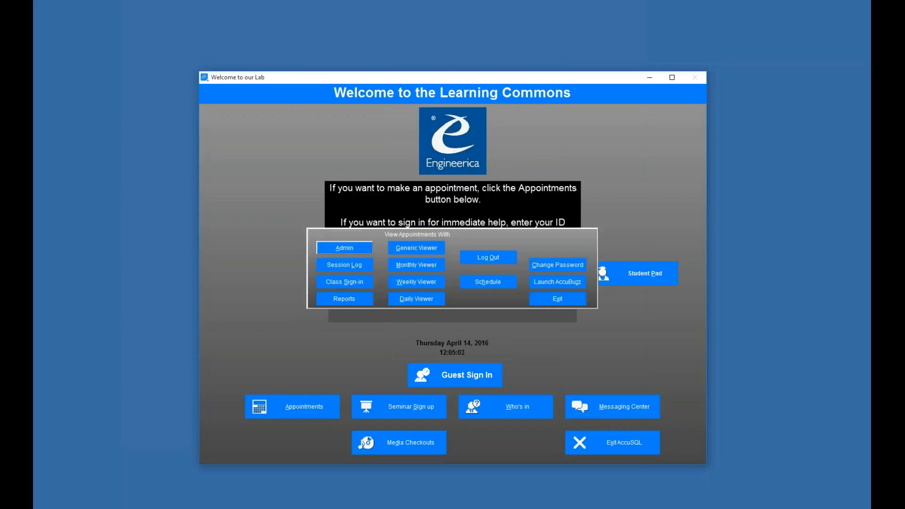
pyautogui.click(487, 258)
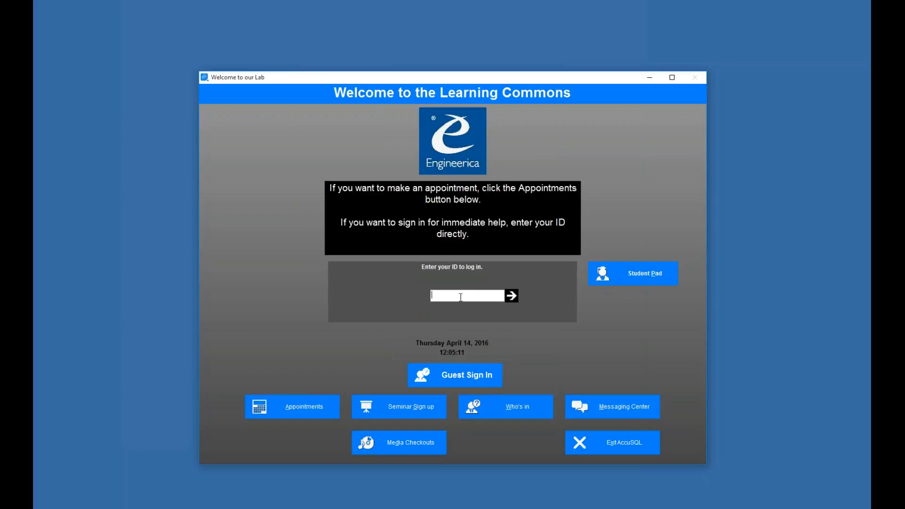
# Step: Sign in with the administrator ID and password
pyautogui.write('111111111')
pyautogui.press('Return')
pyautogui.write('***')
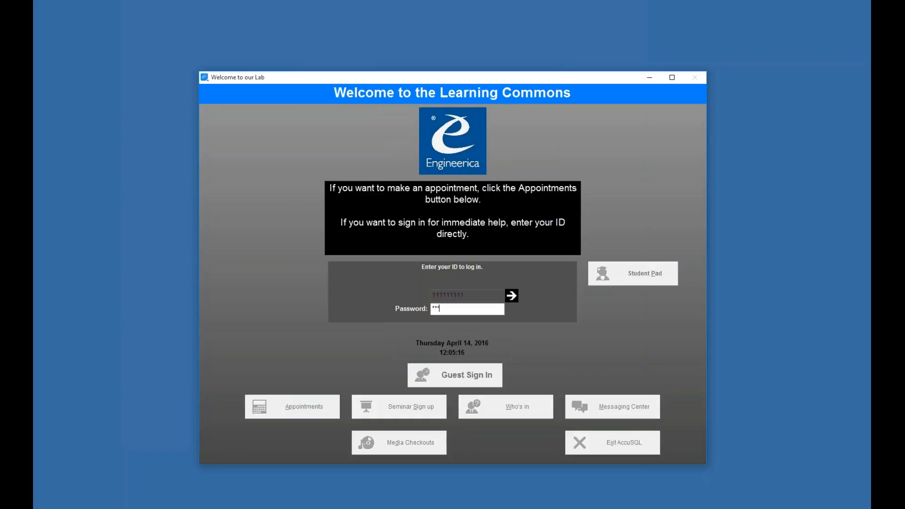
pyautogui.press('Return')
# Step: Open the Tutor Visits Tracking reports and select Tutor Work Hours
pyautogui.click(307, 165)
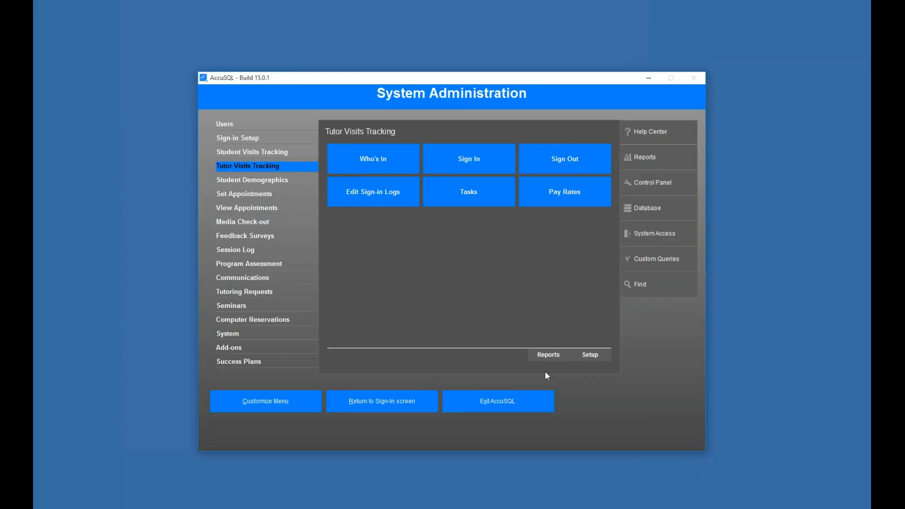
pyautogui.click(548, 355)
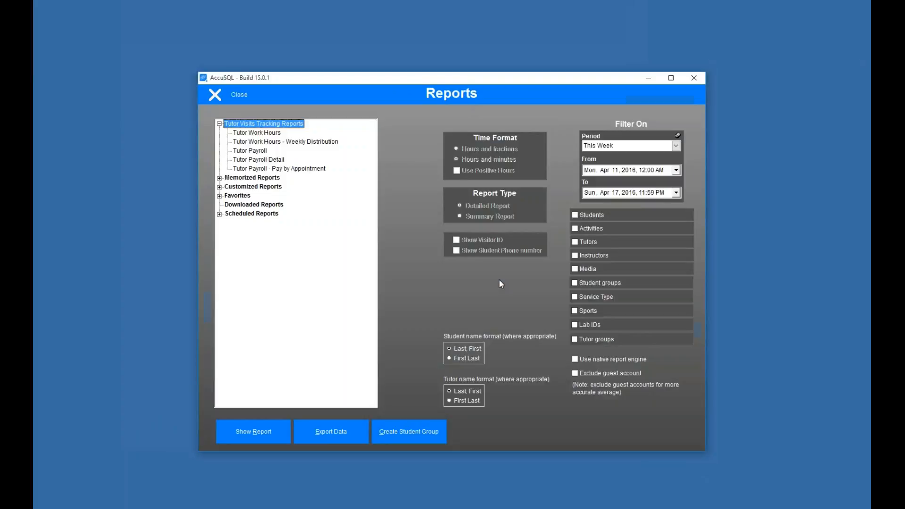
pyautogui.click(264, 134)
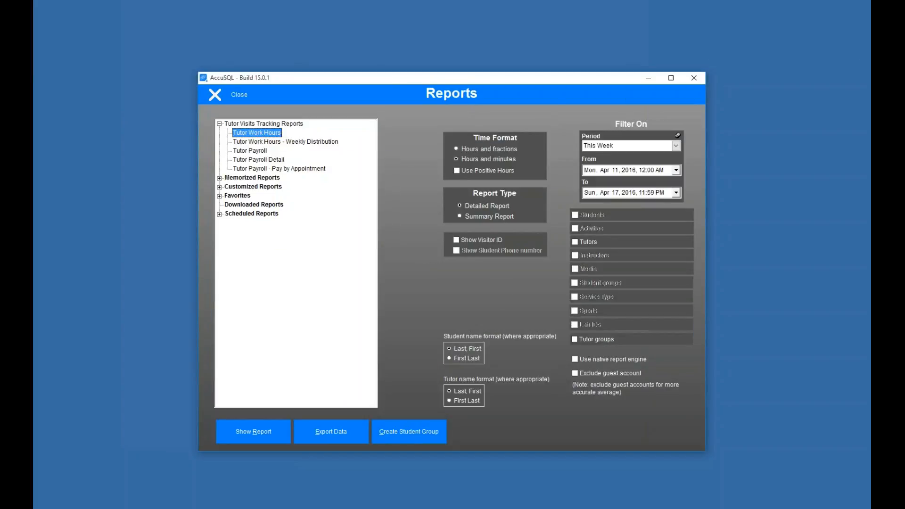
# Step: Generate and scroll through the Tutor Hours Detail report, close it, and select Tutor Payroll
pyautogui.click(240, 440)
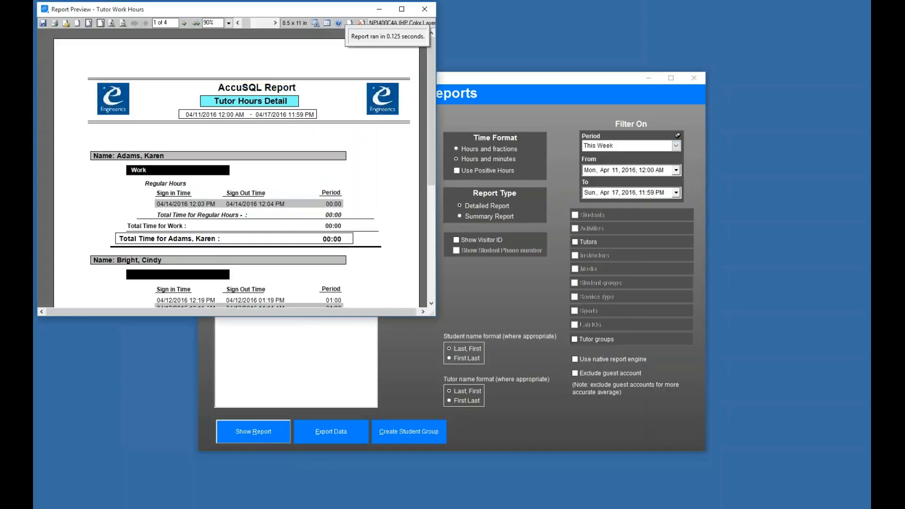
pyautogui.moveTo(430, 124); pyautogui.dragTo(428, 151)
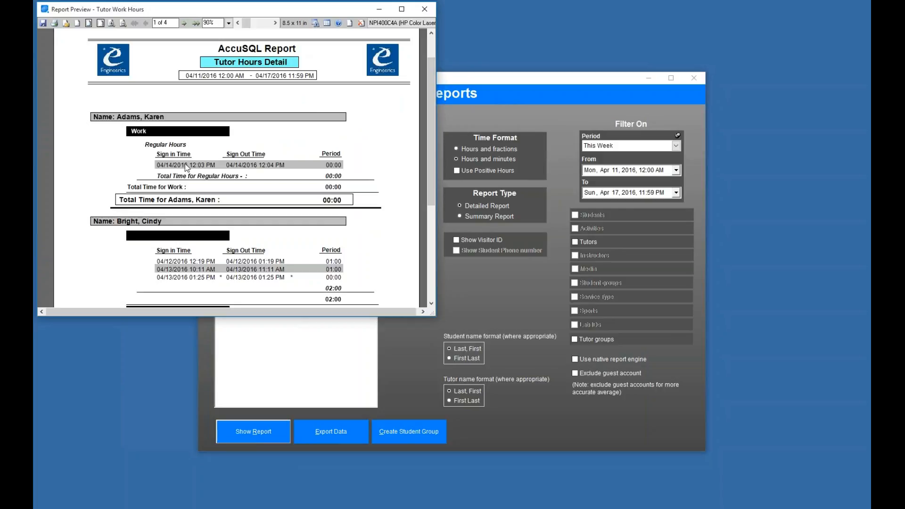
pyautogui.moveTo(429, 165); pyautogui.dragTo(428, 206)
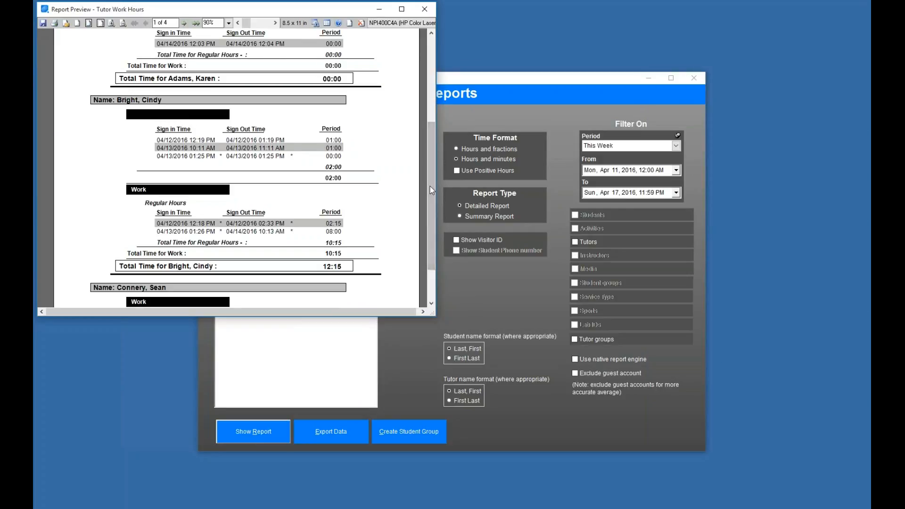
pyautogui.moveTo(429, 185); pyautogui.dragTo(408, 210)
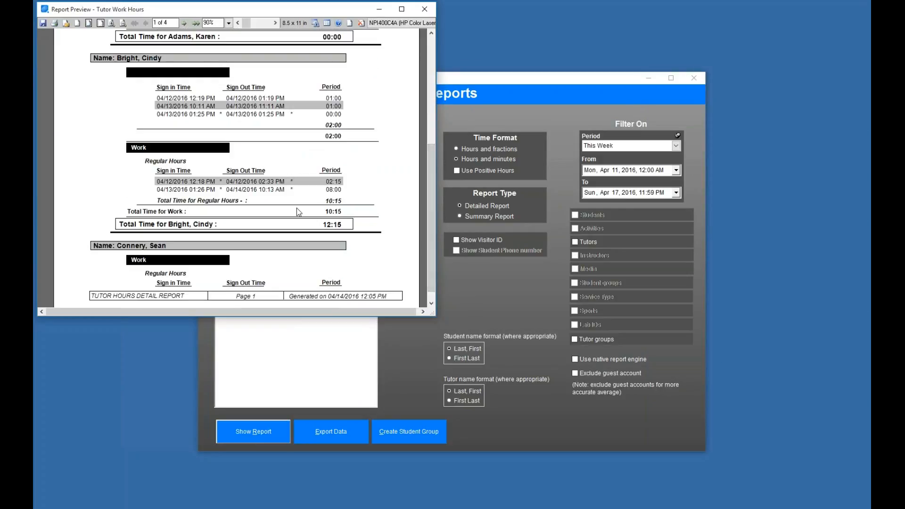
pyautogui.click(424, 9)
pyautogui.click(251, 151)
pyautogui.click(255, 432)
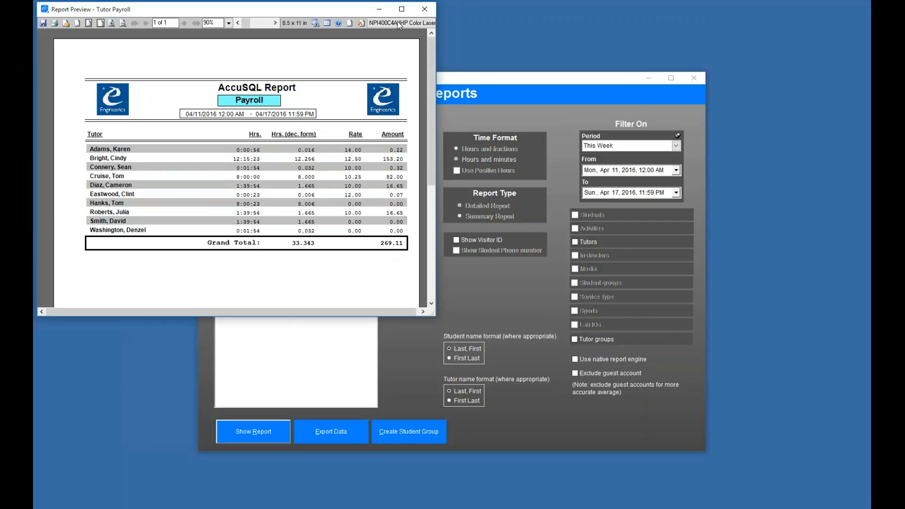
pyautogui.click(424, 9)
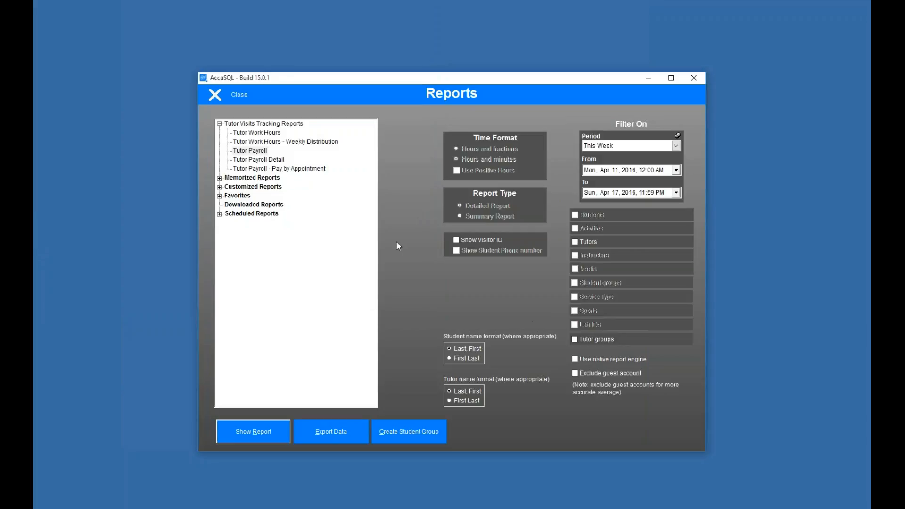
pyautogui.click(221, 95)
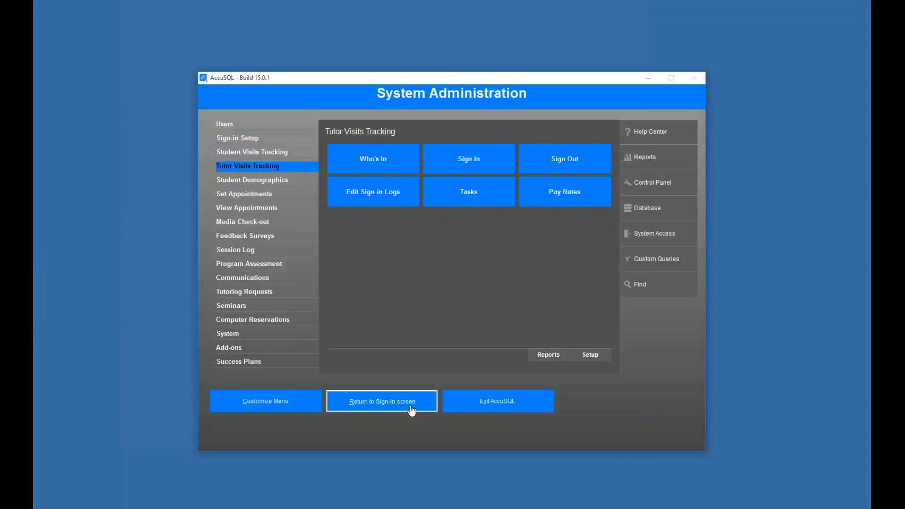
# Step: Return to sign-in, enter the tutor's ID, and open the System Administration Users section
pyautogui.click(411, 404)
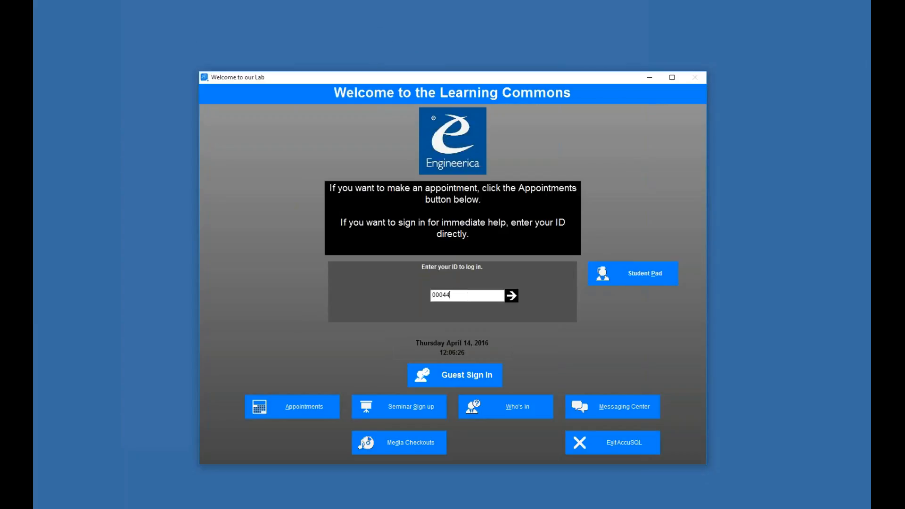
pyautogui.write('000444444')
pyautogui.press('Return')
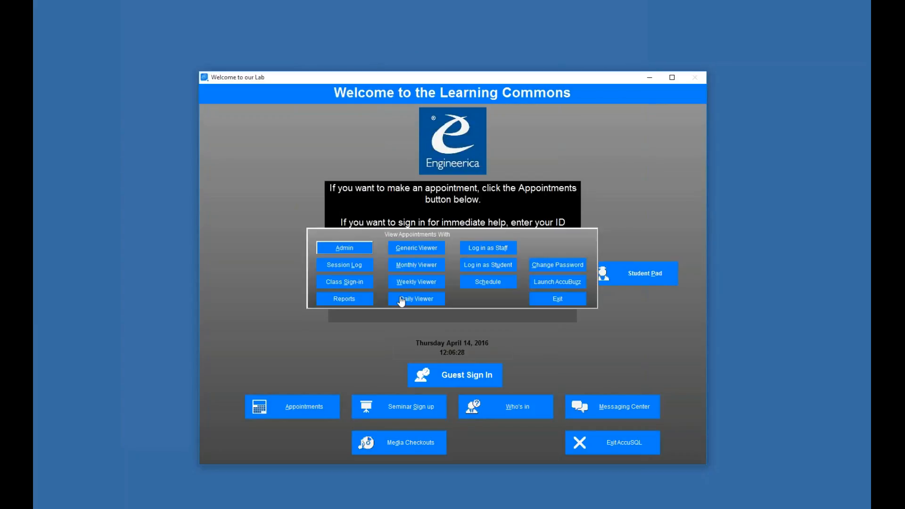
pyautogui.click(344, 248)
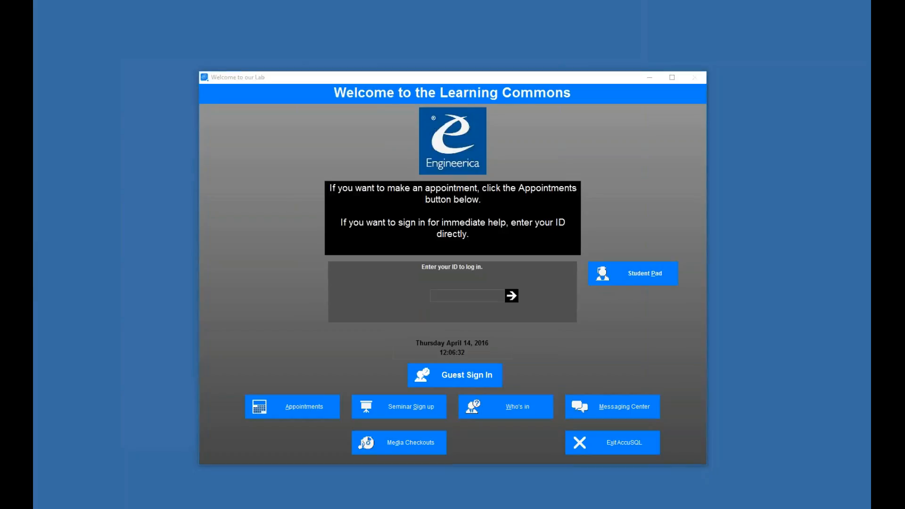
pyautogui.click(238, 126)
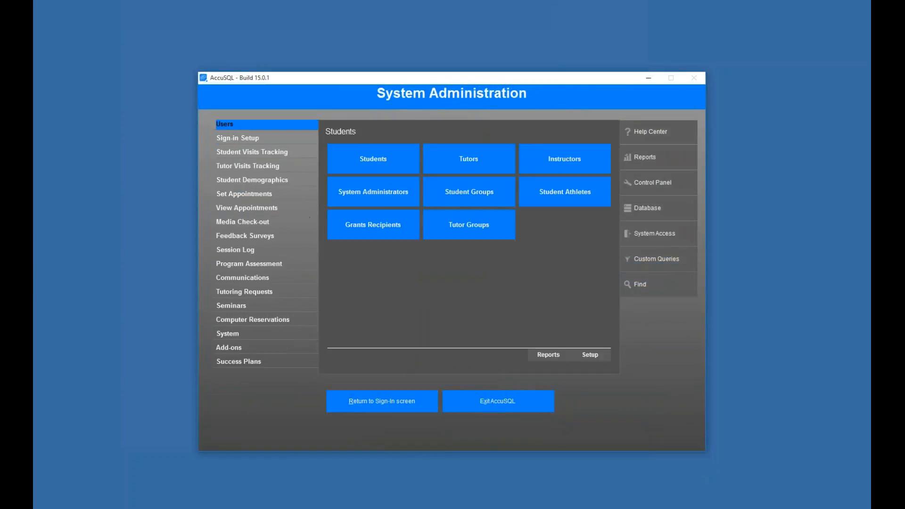
# Step: Browse the Sign-in Setup, Visits Tracking, Student Demographics and Set Appointments sections
pyautogui.click(238, 138)
pyautogui.click(257, 151)
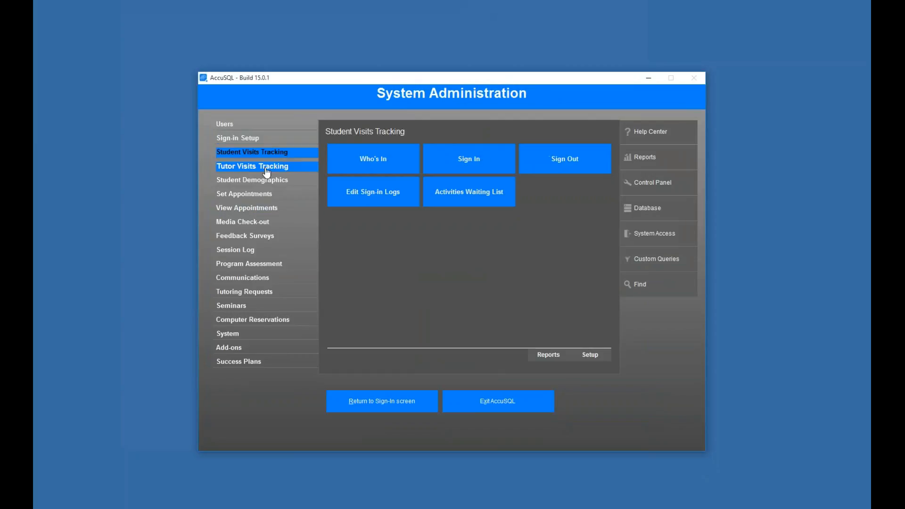
pyautogui.click(259, 166)
pyautogui.click(265, 180)
pyautogui.click(262, 166)
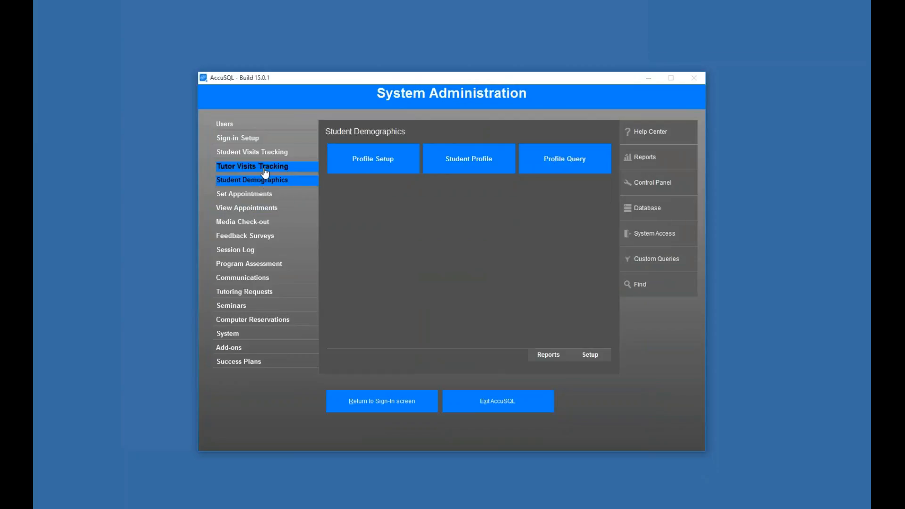
pyautogui.click(276, 183)
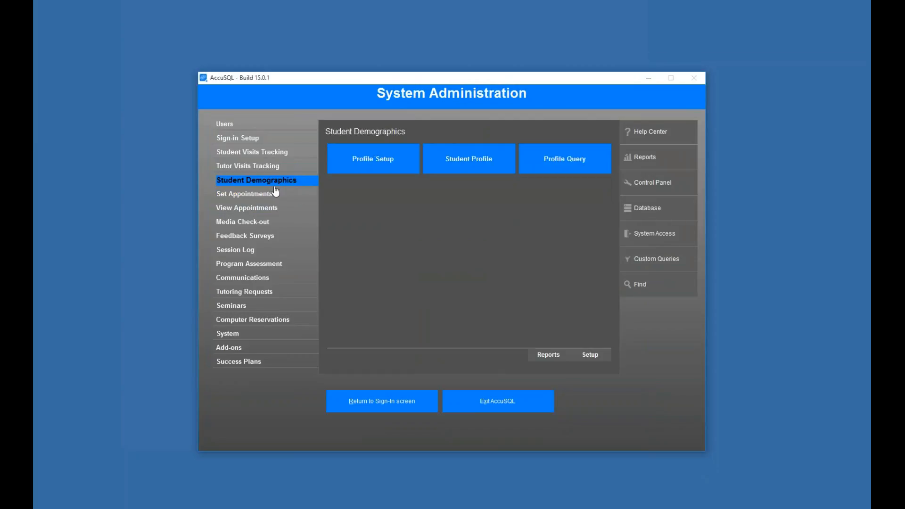
pyautogui.click(268, 195)
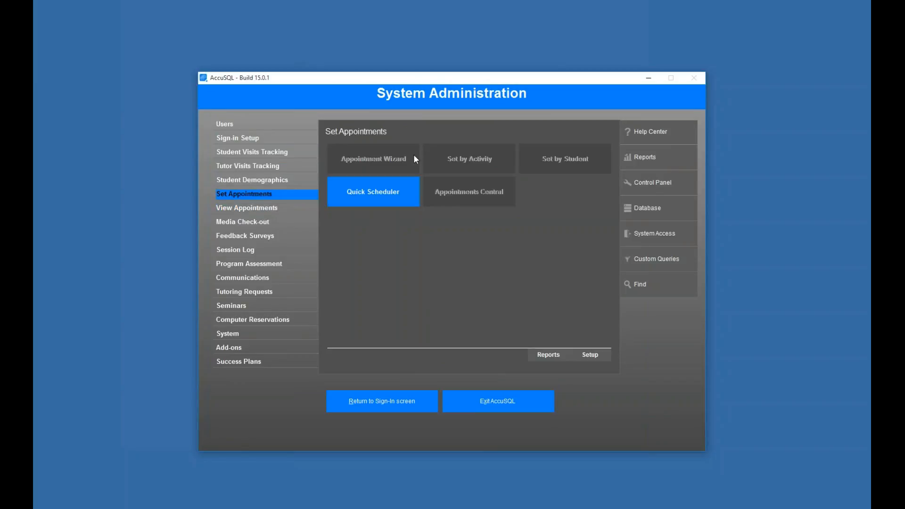
# Step: Review View Appointments through Communications, then go back to the sign-in screen
pyautogui.click(278, 207)
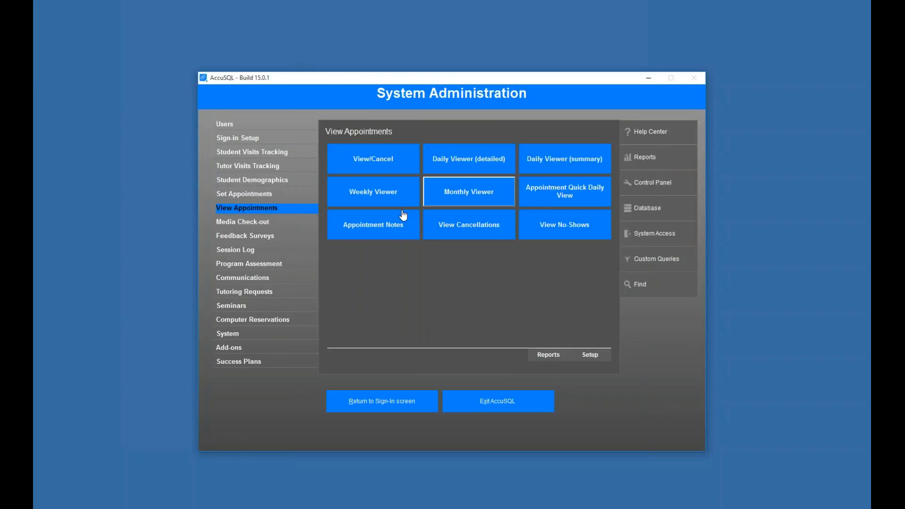
pyautogui.click(261, 223)
pyautogui.click(254, 238)
pyautogui.click(254, 250)
pyautogui.click(257, 264)
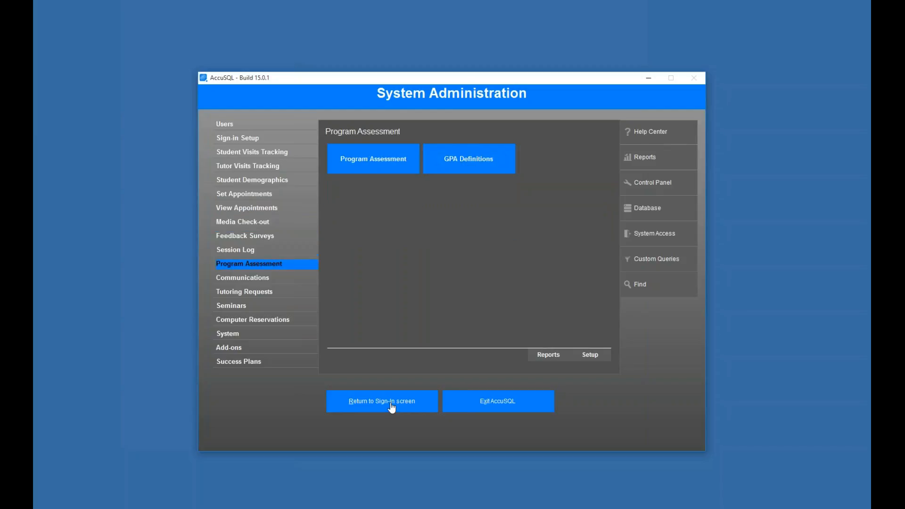
pyautogui.click(264, 278)
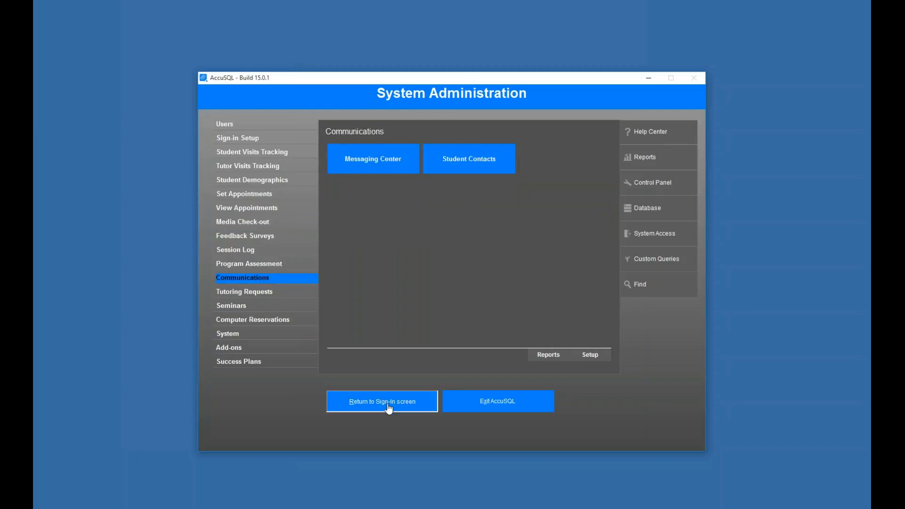
pyautogui.click(382, 401)
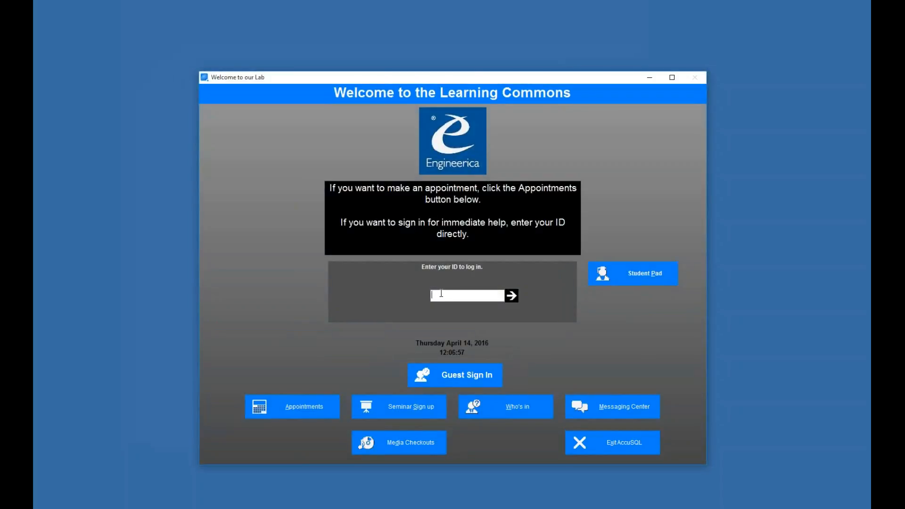
# Step: Sign in with the admin ID and password and open System Access Groups
pyautogui.write('111111111')
pyautogui.press('Return')
pyautogui.write('**')
pyautogui.press('Return')
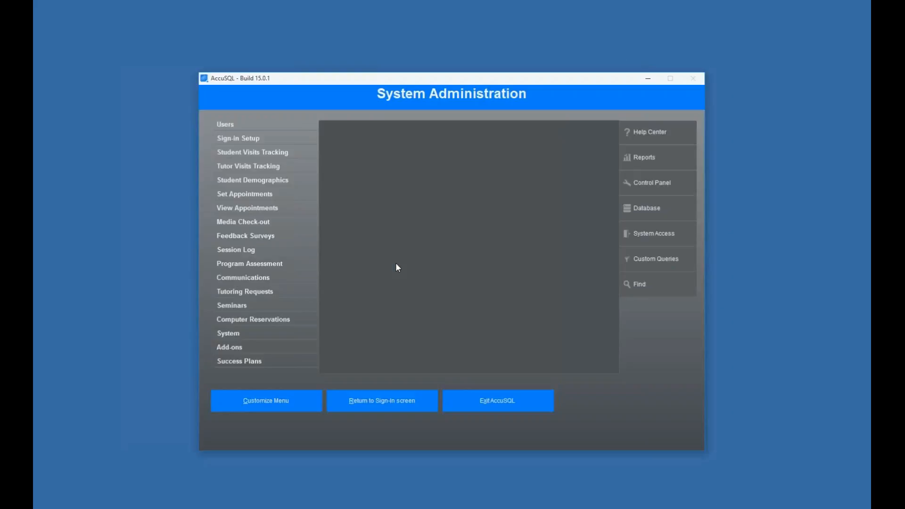
pyautogui.click(642, 238)
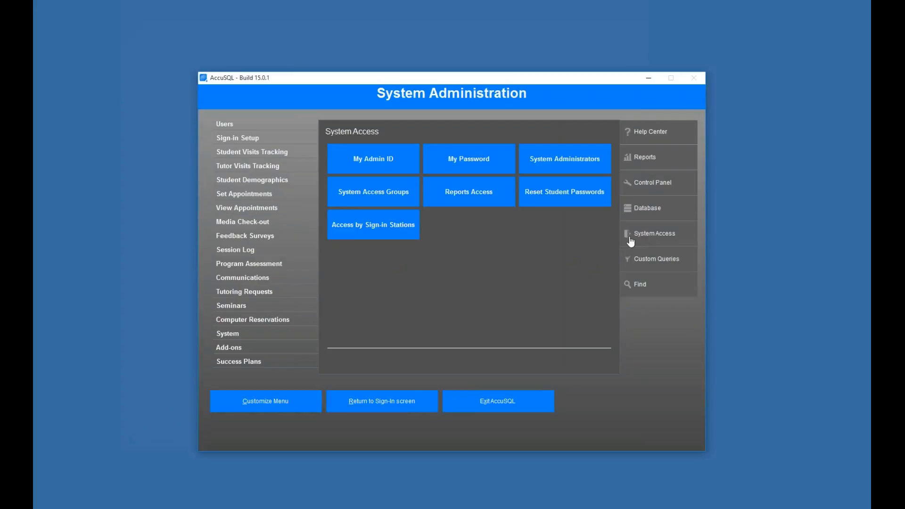
pyautogui.click(394, 196)
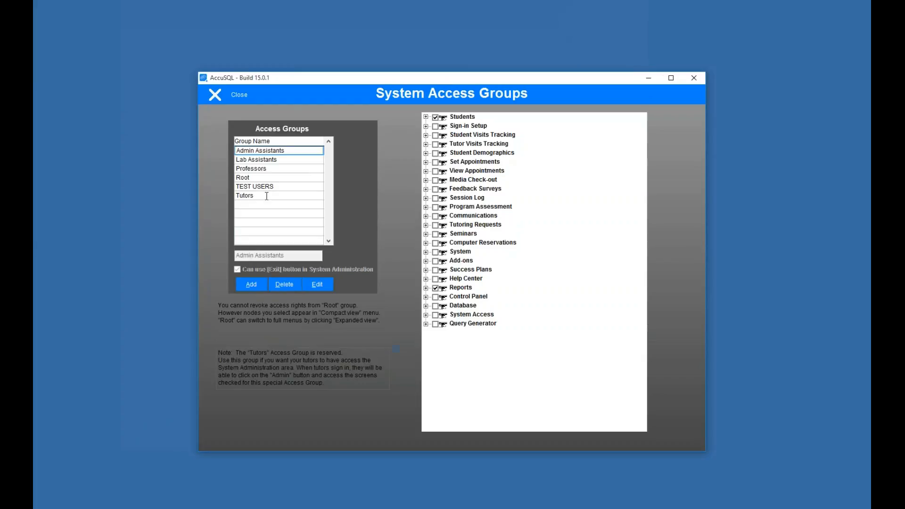
# Step: Edit the Tutors group, removing Students through Feedback Surveys menu access
pyautogui.click(267, 197)
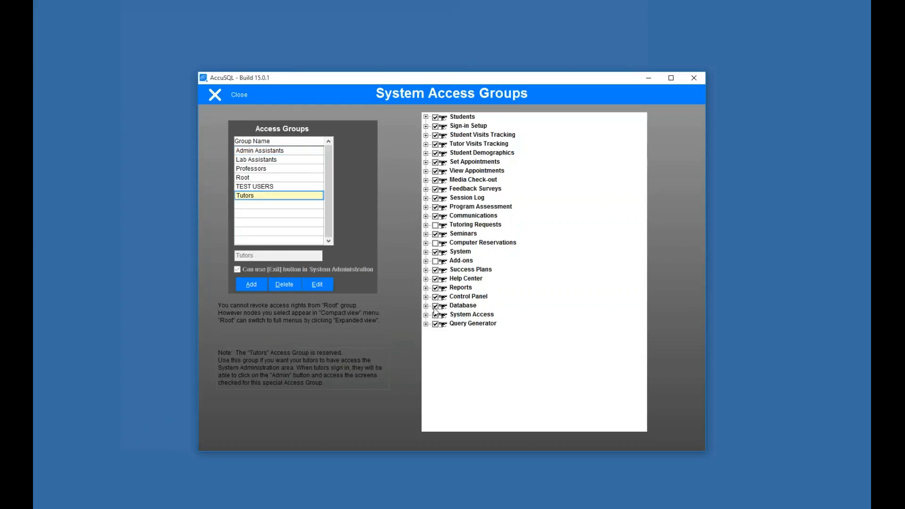
pyautogui.click(316, 284)
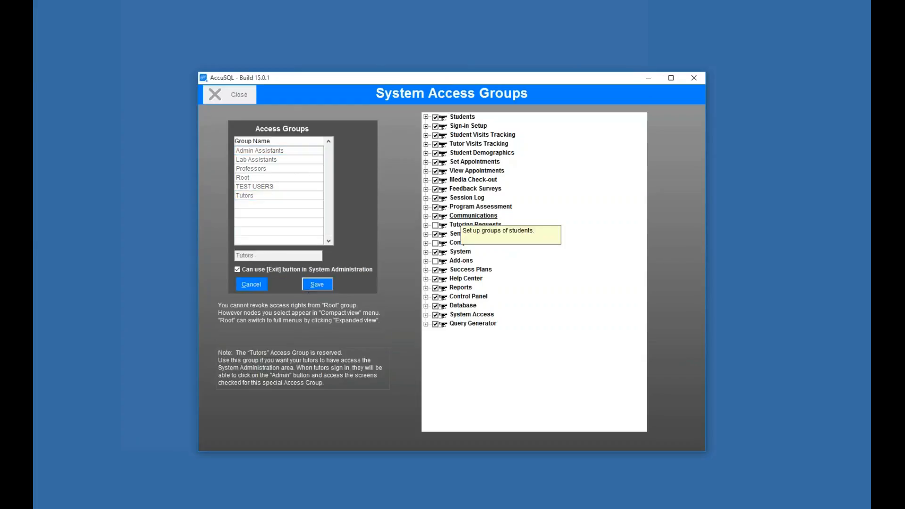
pyautogui.click(435, 118)
pyautogui.click(434, 126)
pyautogui.click(435, 135)
pyautogui.click(435, 144)
pyautogui.click(435, 153)
pyautogui.click(435, 162)
pyautogui.click(435, 171)
pyautogui.click(435, 180)
pyautogui.click(435, 189)
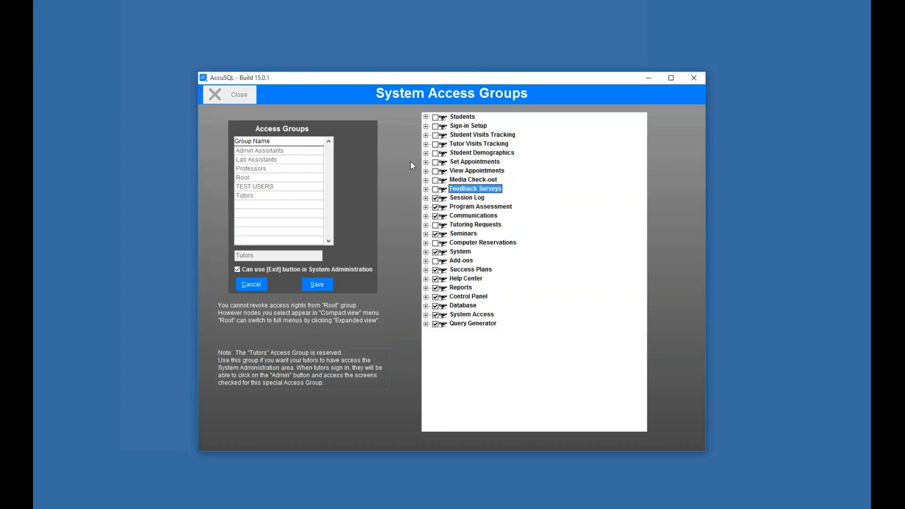
# Step: Allow tutors Categories & Activities and read-only Students records access
pyautogui.click(425, 117)
pyautogui.click(426, 198)
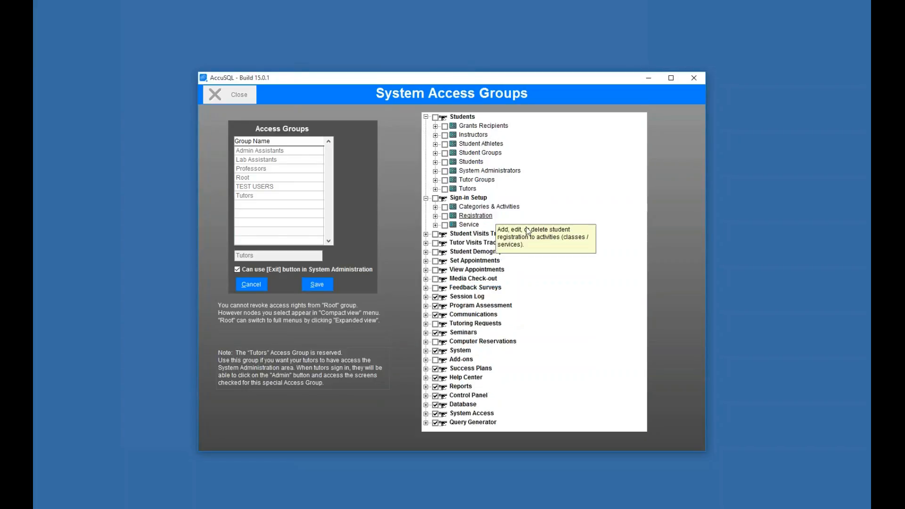
pyautogui.click(445, 208)
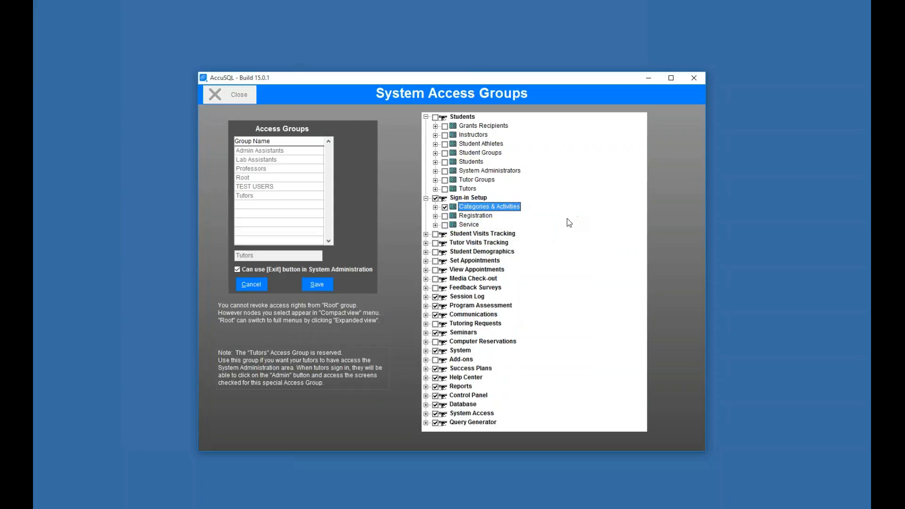
pyautogui.click(435, 162)
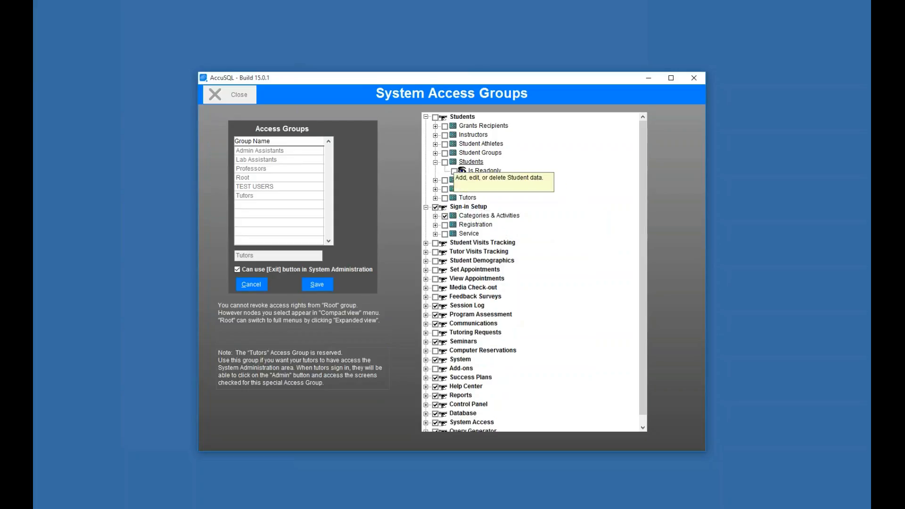
pyautogui.click(444, 162)
pyautogui.click(455, 172)
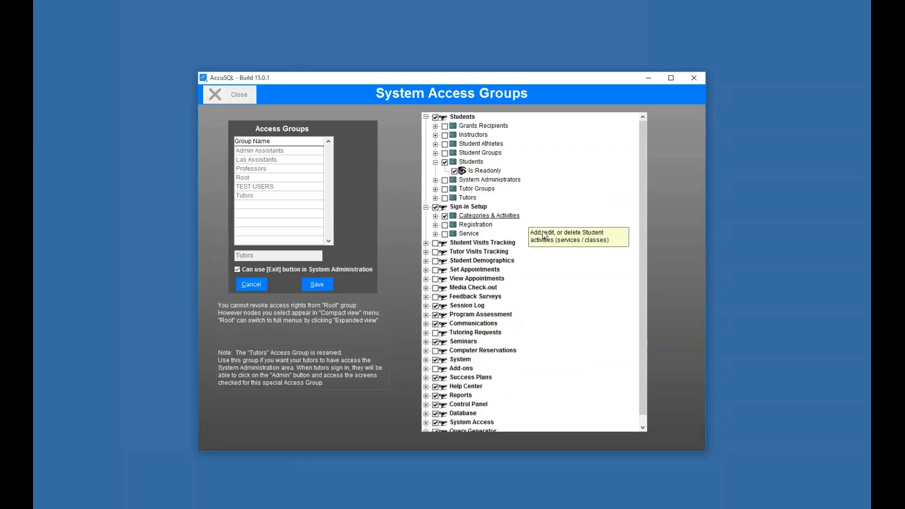
# Step: Save the Tutors group, close access groups, and return to the sign-in screen
pyautogui.click(315, 285)
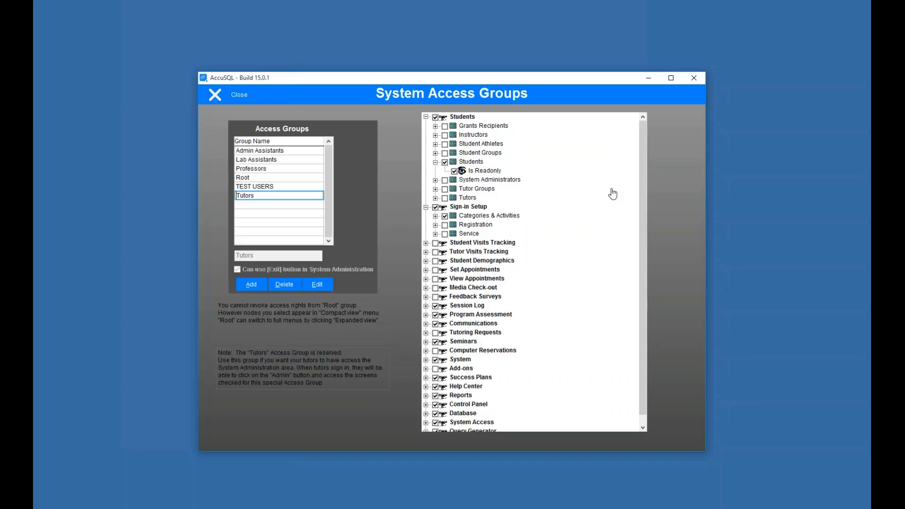
pyautogui.click(230, 95)
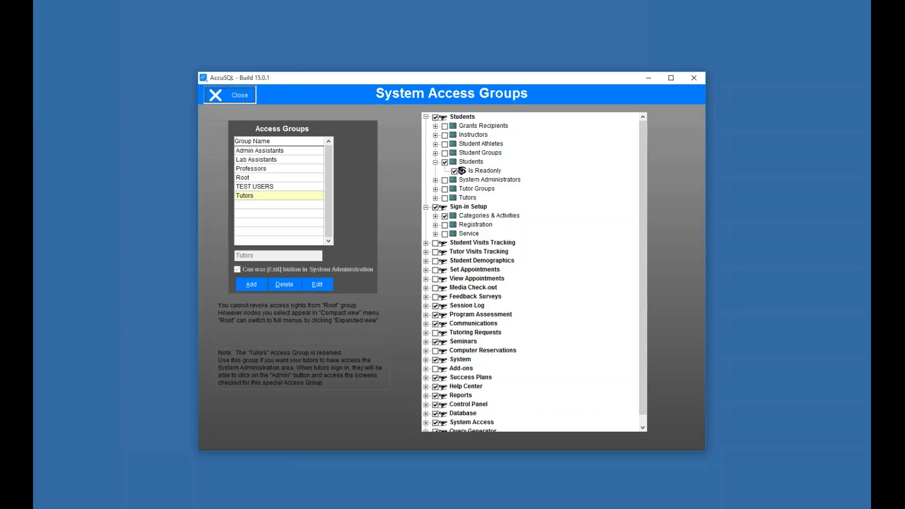
pyautogui.click(366, 406)
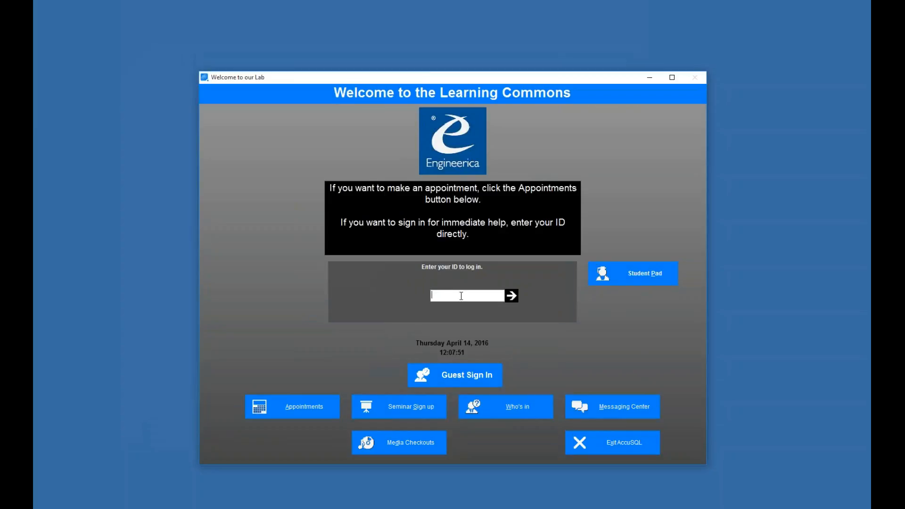
# Step: Sign in with the tutor's ID, dismiss the appointments popup, and open administration
pyautogui.write('●●●●●●●')
pyautogui.press('Return')
pyautogui.click(325, 248)
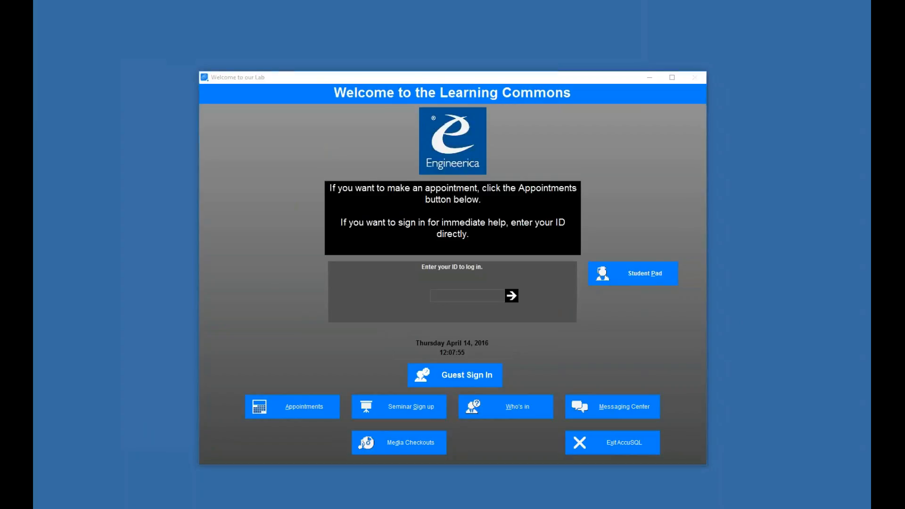
pyautogui.click(250, 126)
# Step: Check tutor access to each section from Sign-in Setup to Feedback Surveys, then Users
pyautogui.click(258, 141)
pyautogui.click(271, 155)
pyautogui.click(264, 166)
pyautogui.click(269, 180)
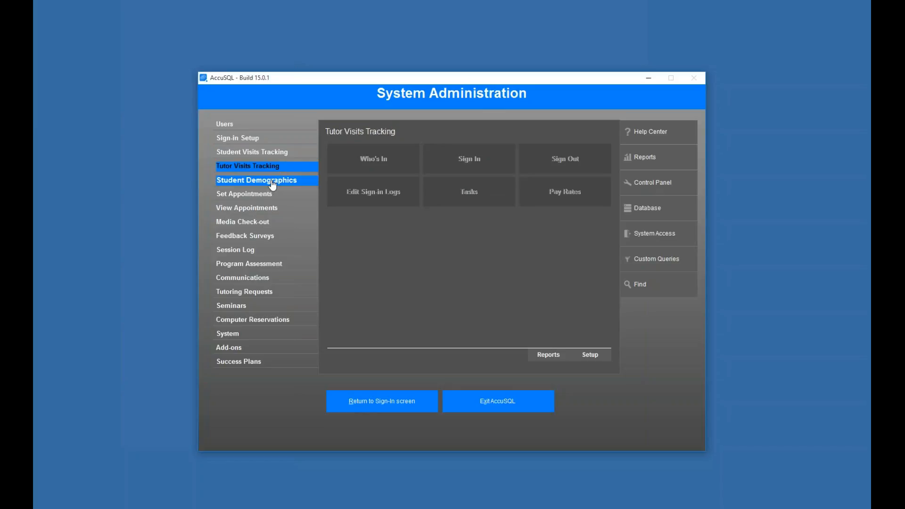
pyautogui.click(265, 193)
pyautogui.click(264, 210)
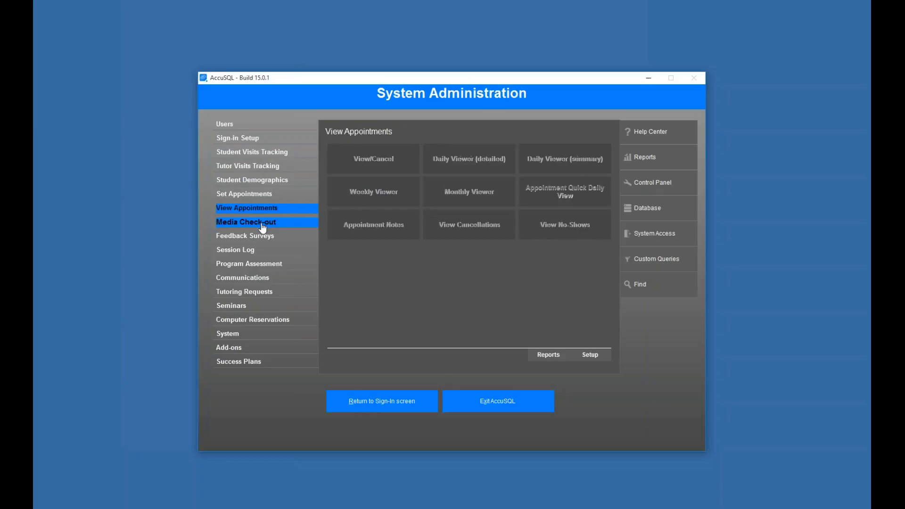
pyautogui.click(259, 222)
pyautogui.click(260, 235)
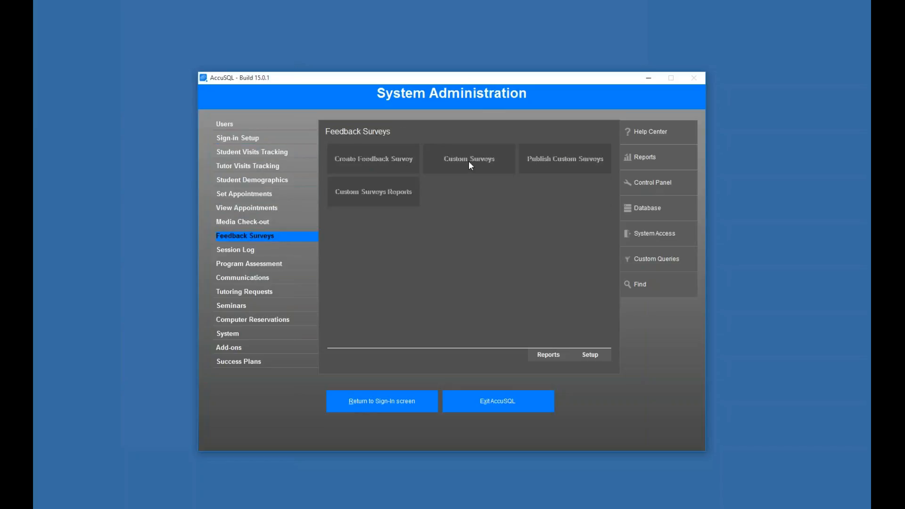
pyautogui.click(234, 125)
# Step: Open the Students records and view six different students' details from the list
pyautogui.click(363, 157)
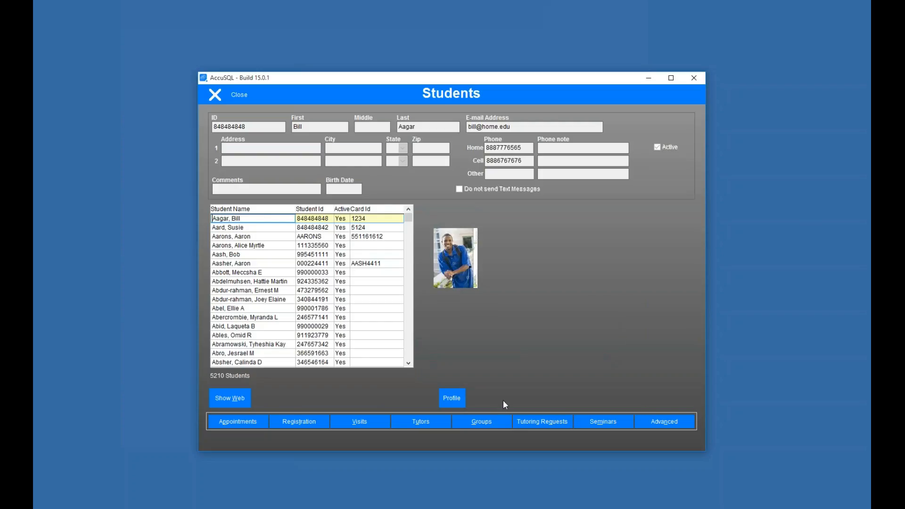
pyautogui.click(337, 238)
pyautogui.click(329, 281)
pyautogui.click(298, 219)
pyautogui.click(291, 245)
pyautogui.click(279, 281)
pyautogui.click(283, 317)
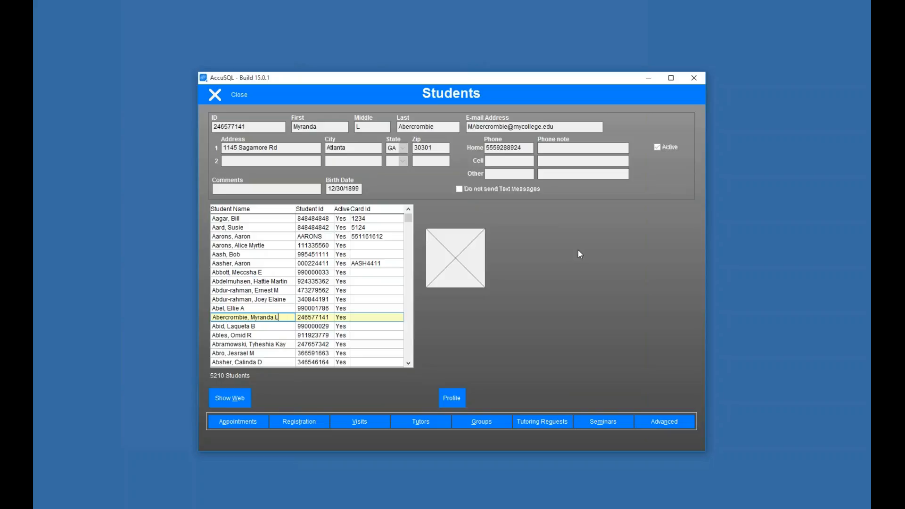